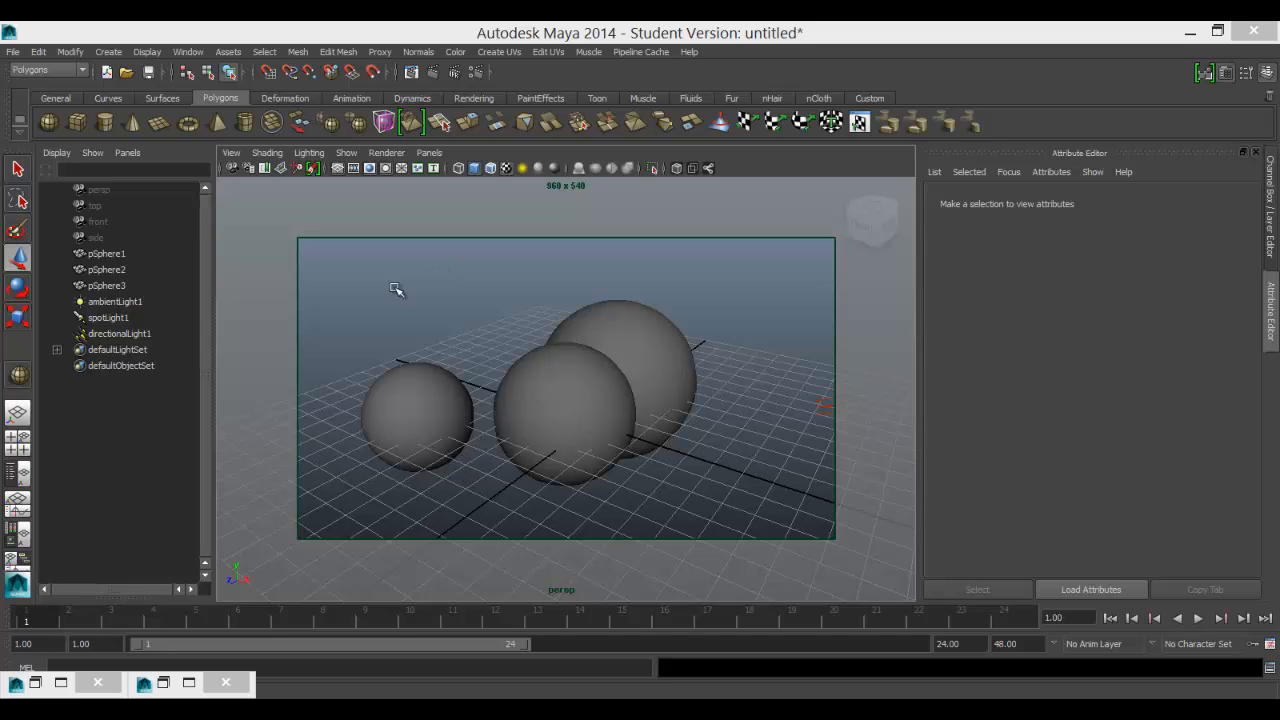
Render the current perspective view with mental ray, keep the rendered image, and minimize the render window.
{"action": "left_click", "coordinate": [432, 72]}
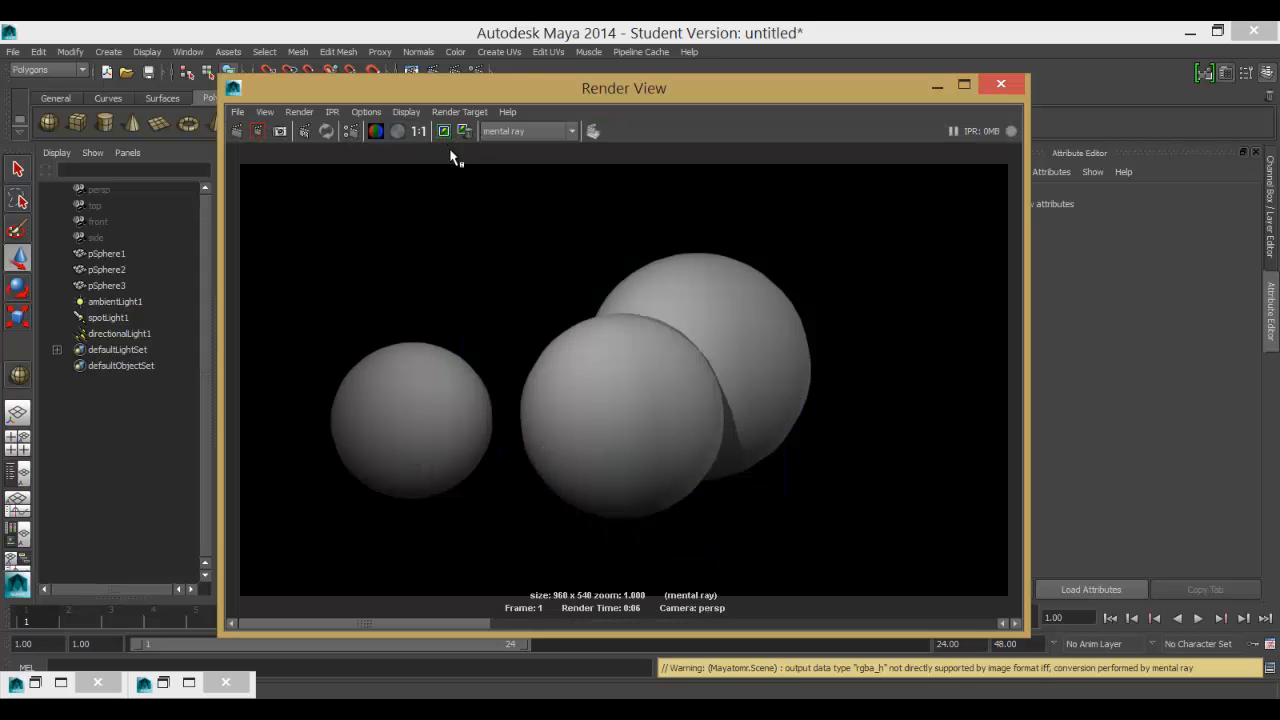
{"action": "left_click", "coordinate": [443, 131]}
{"action": "left_click", "coordinate": [935, 86]}
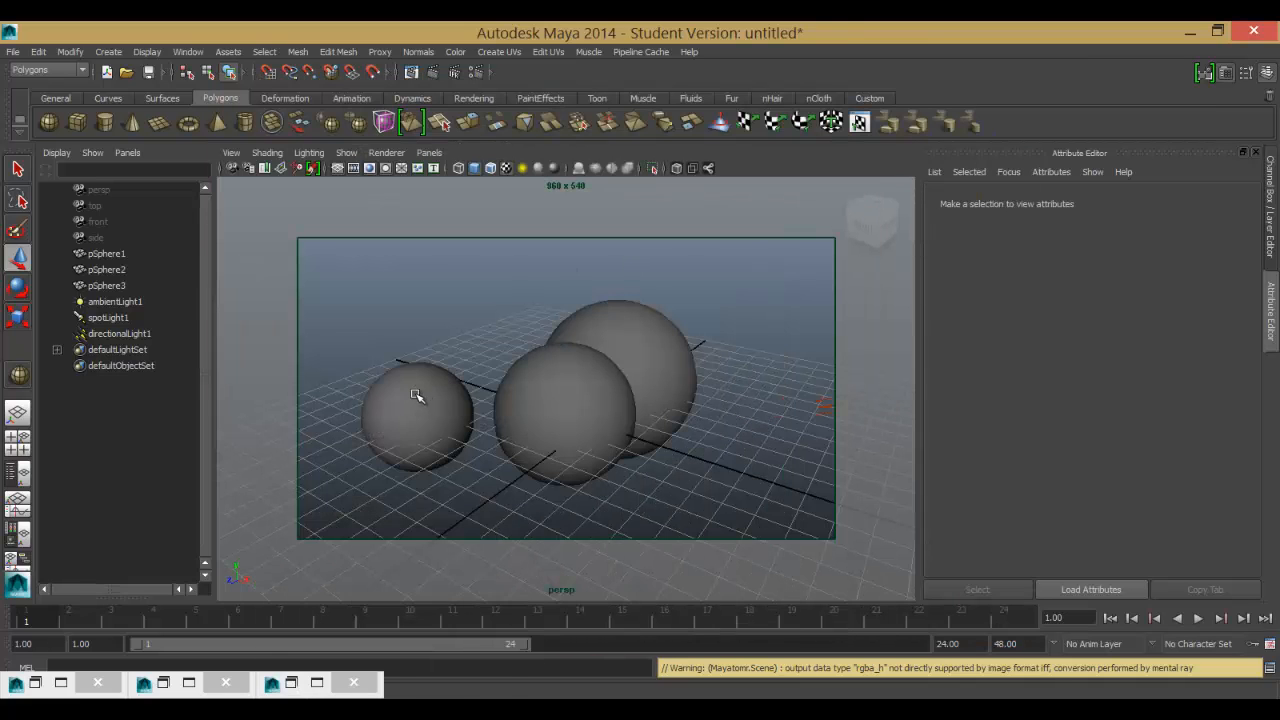
Assign a new mental ray mia_material_x material to the smallest sphere, pSphere1.
{"action": "left_click", "coordinate": [421, 402]}
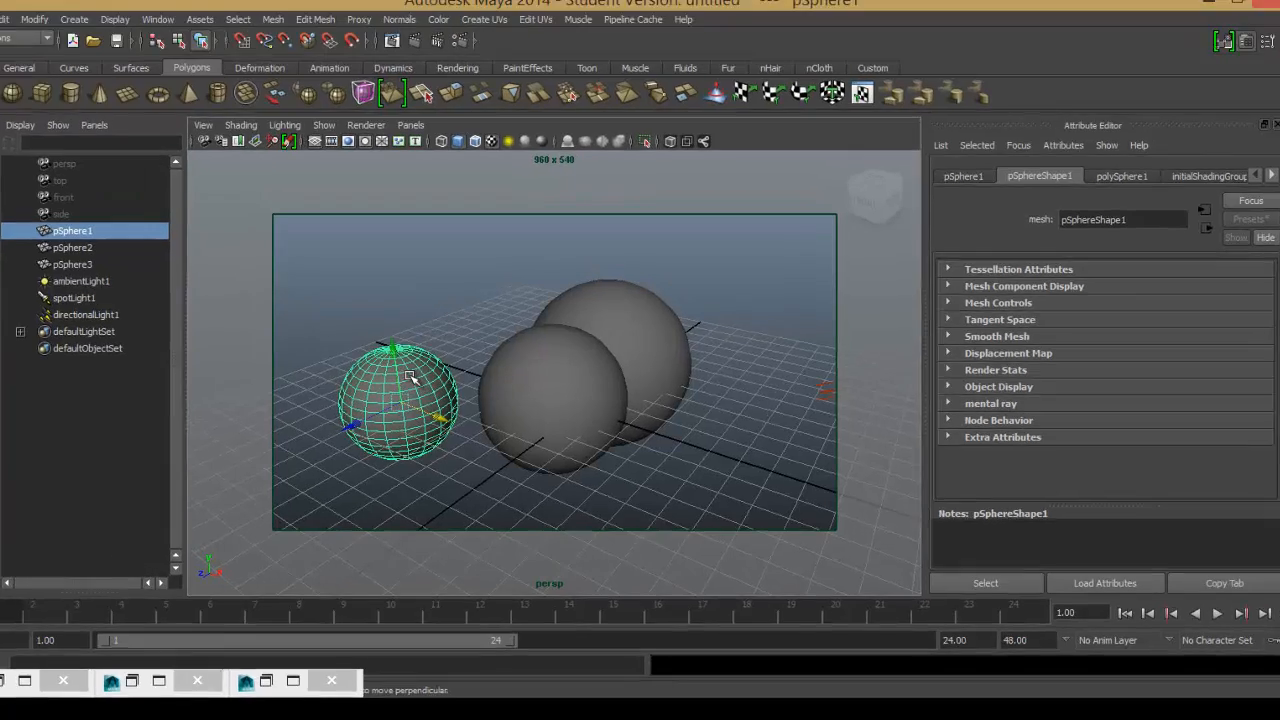
{"action": "right_click_drag", "start_coordinate": [430, 358], "coordinate": [431, 442]}
{"action": "right_click_drag", "start_coordinate": [340, 374], "coordinate": [404, 655]}
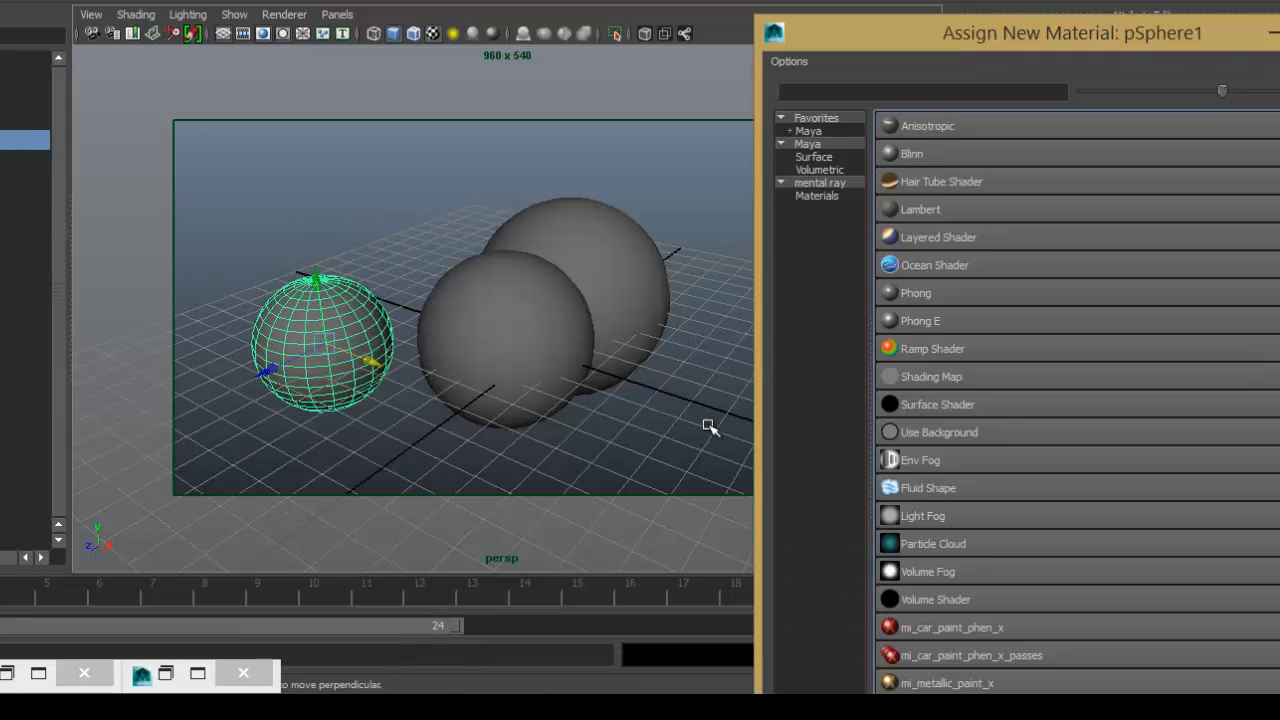
{"action": "left_click_drag", "start_coordinate": [900, 48], "coordinate": [547, 0]}
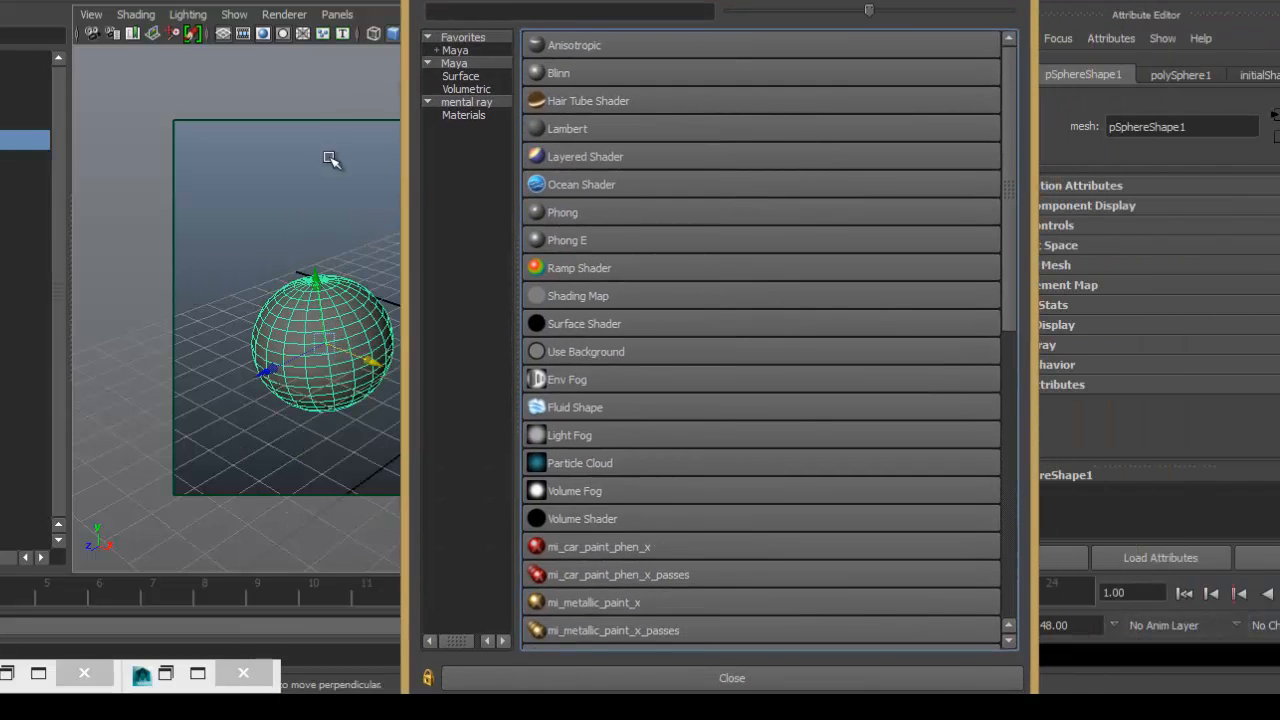
{"action": "left_click", "coordinate": [463, 115]}
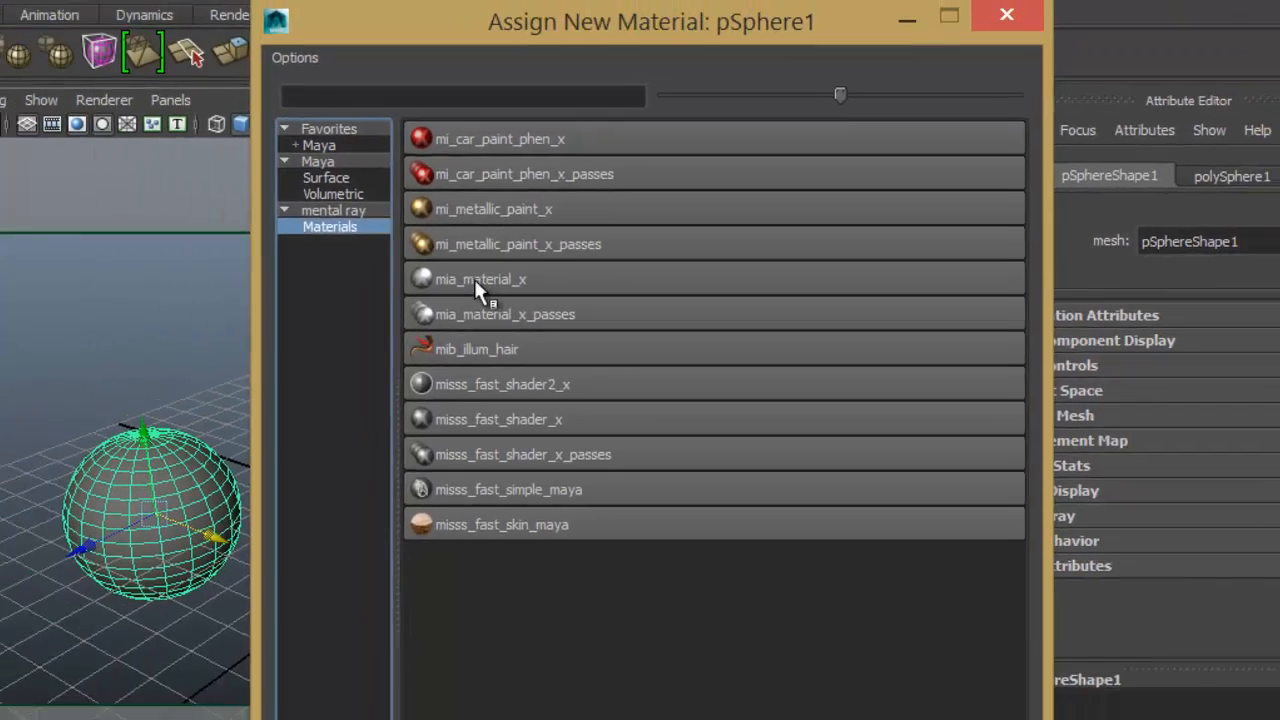
{"action": "left_click", "coordinate": [382, 290]}
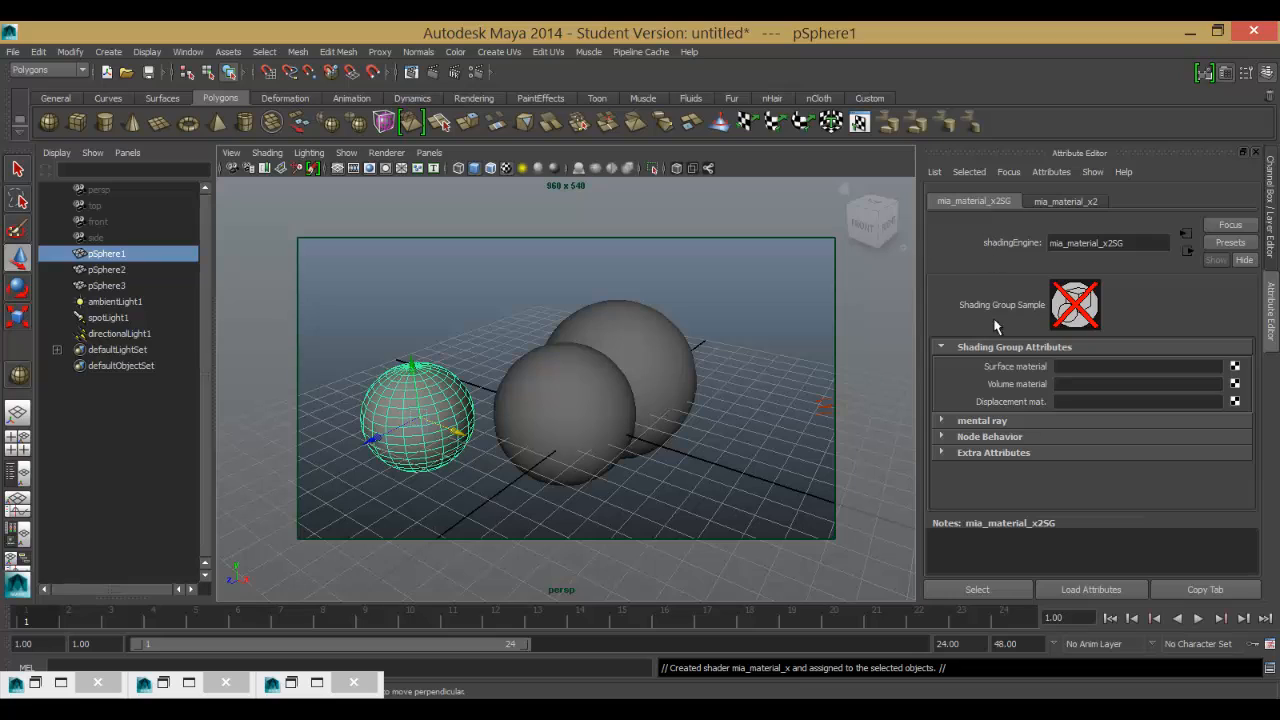
Turn on Use Ambient Occlusion in the mia_material_x2 material of pSphere1.
{"action": "left_click", "coordinate": [943, 420]}
{"action": "mouse_move", "coordinate": [1249, 368]}
{"action": "left_mouse_down"}
{"action": "mouse_move", "coordinate": [1243, 430]}
{"action": "mouse_move", "coordinate": [1239, 382]}
{"action": "left_mouse_up"}
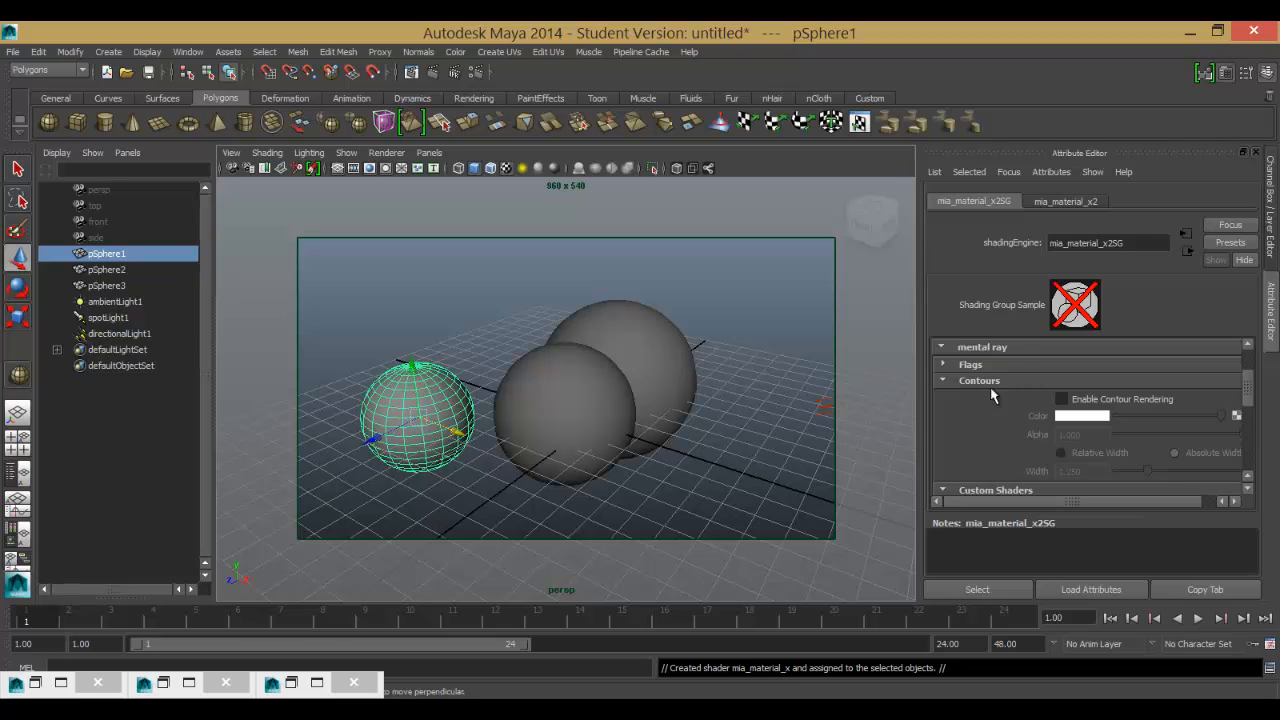
{"action": "left_click", "coordinate": [1071, 202]}
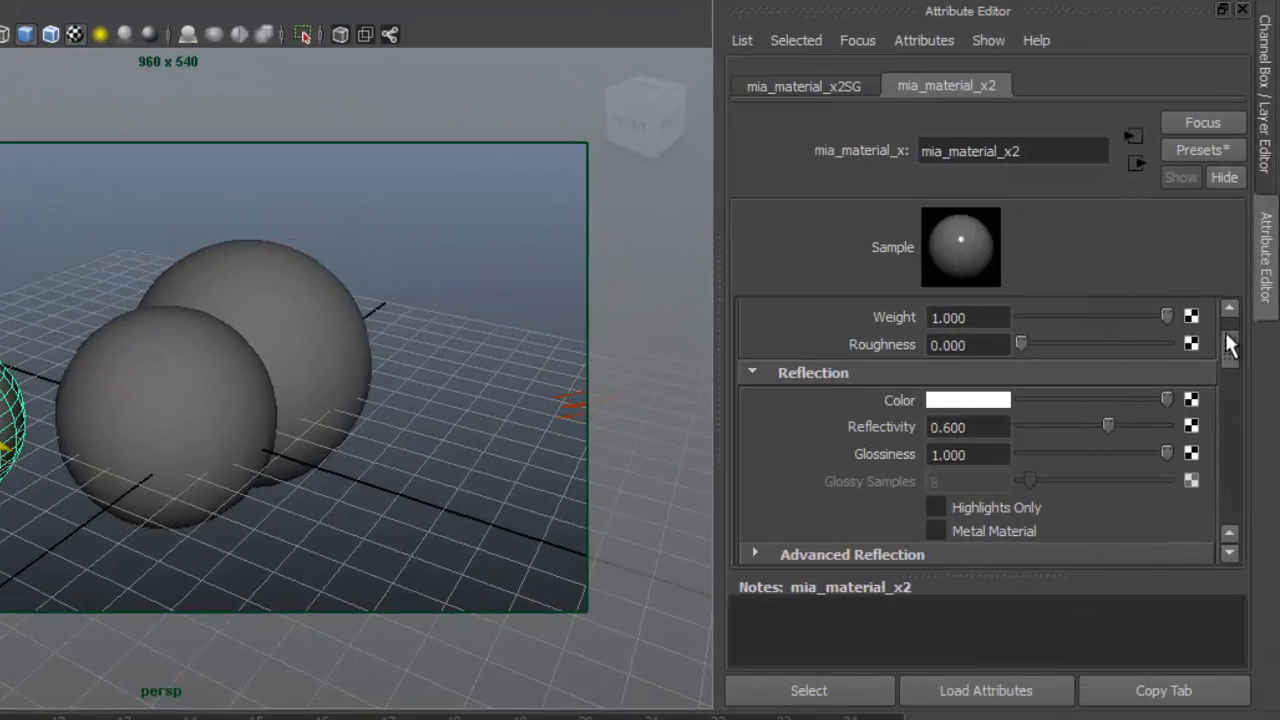
{"action": "left_click_drag", "start_coordinate": [1226, 334], "coordinate": [1222, 320]}
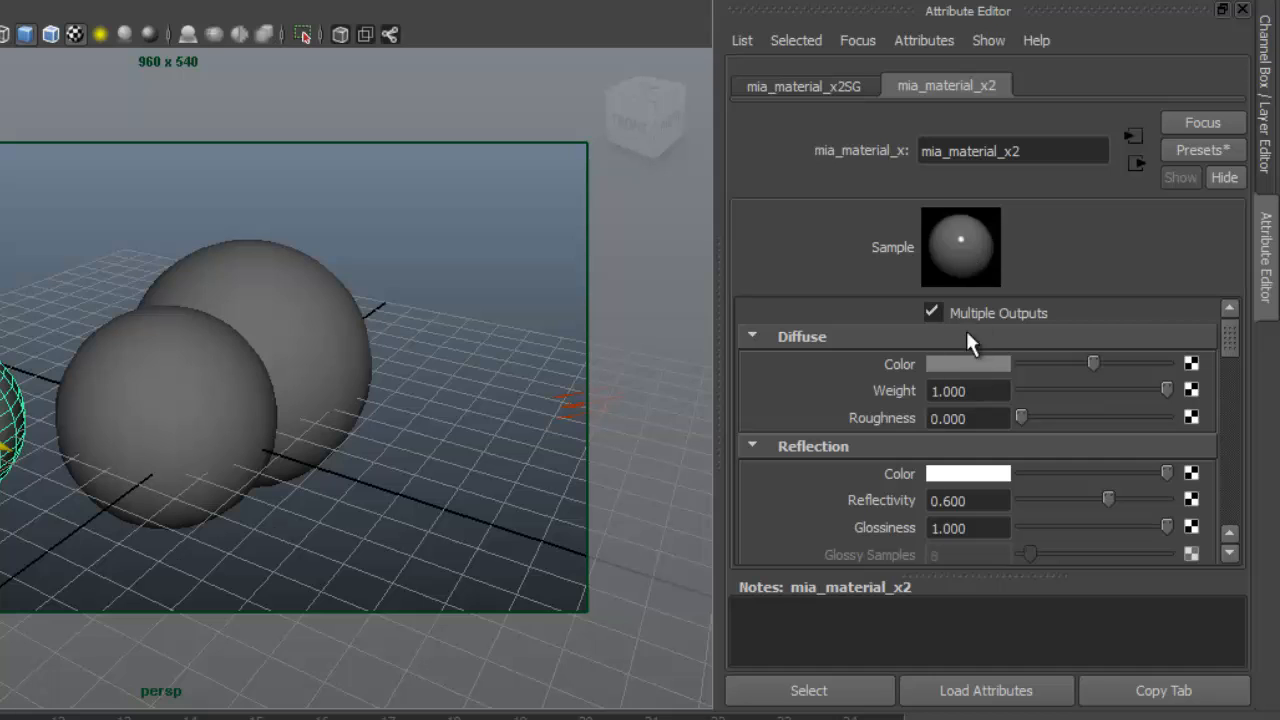
{"action": "left_click_drag", "start_coordinate": [1231, 328], "coordinate": [1217, 462]}
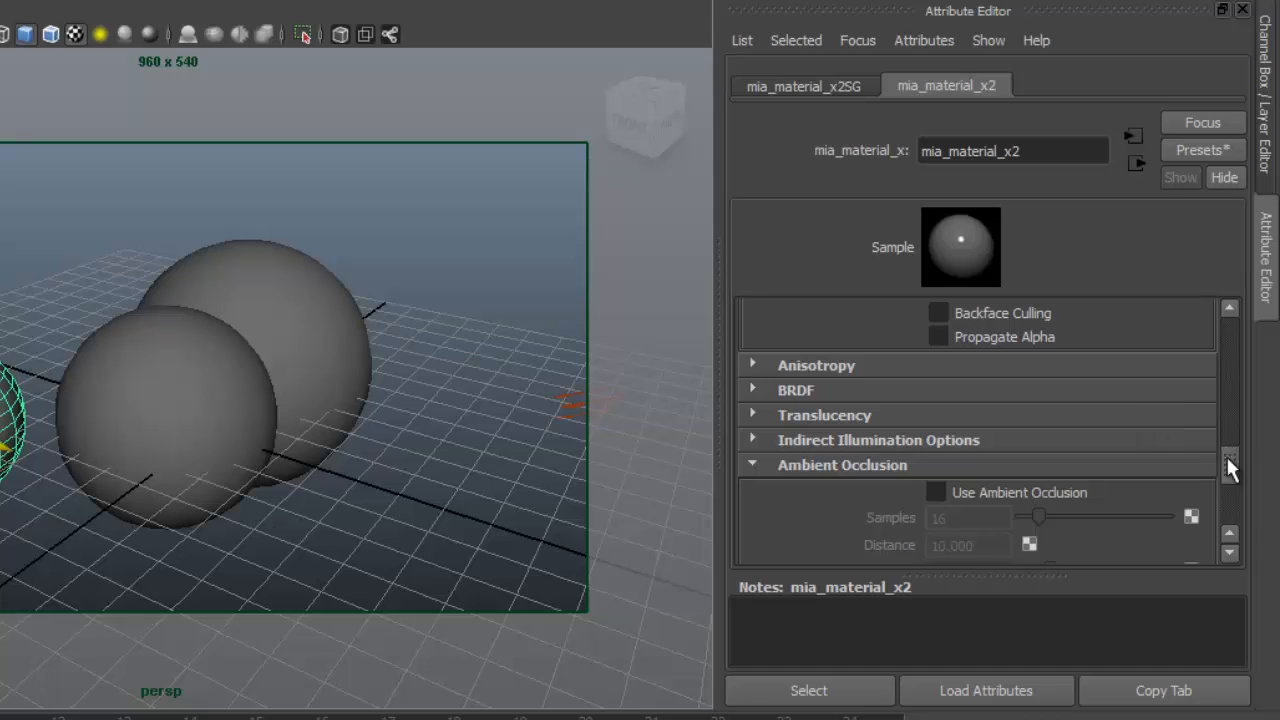
{"action": "left_click_drag", "start_coordinate": [1228, 458], "coordinate": [1230, 478]}
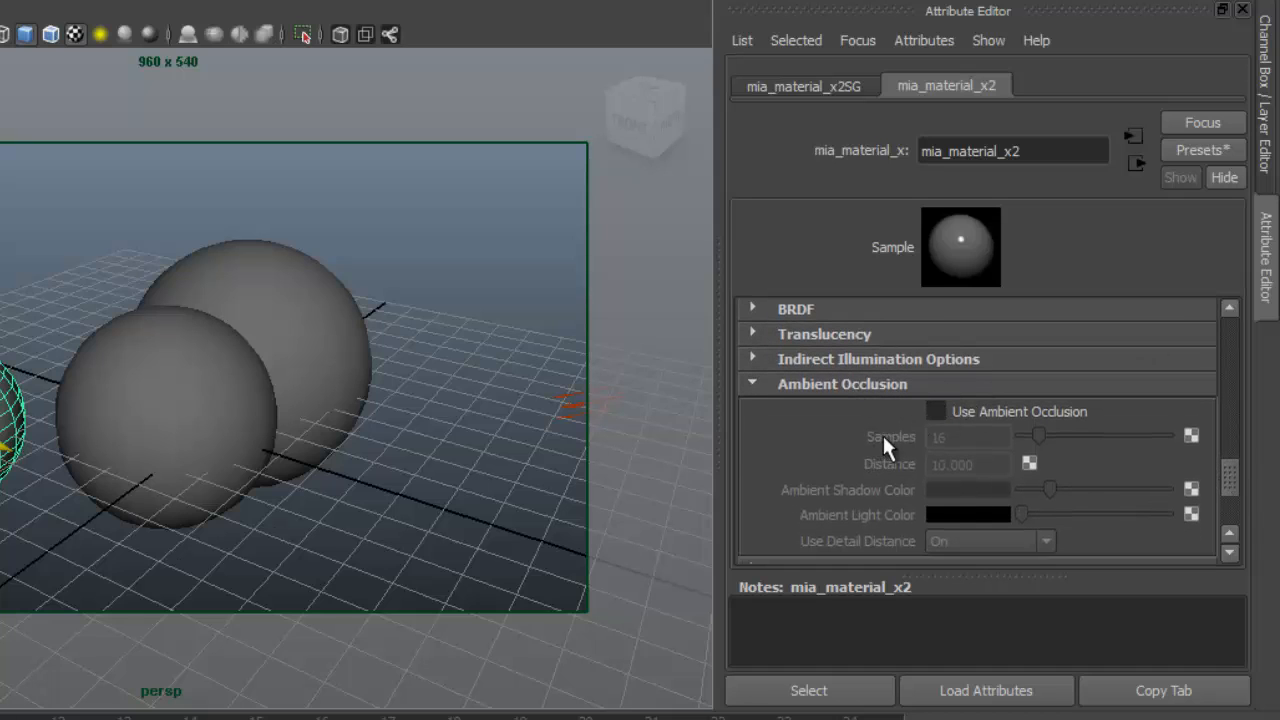
{"action": "left_click", "coordinate": [934, 411]}
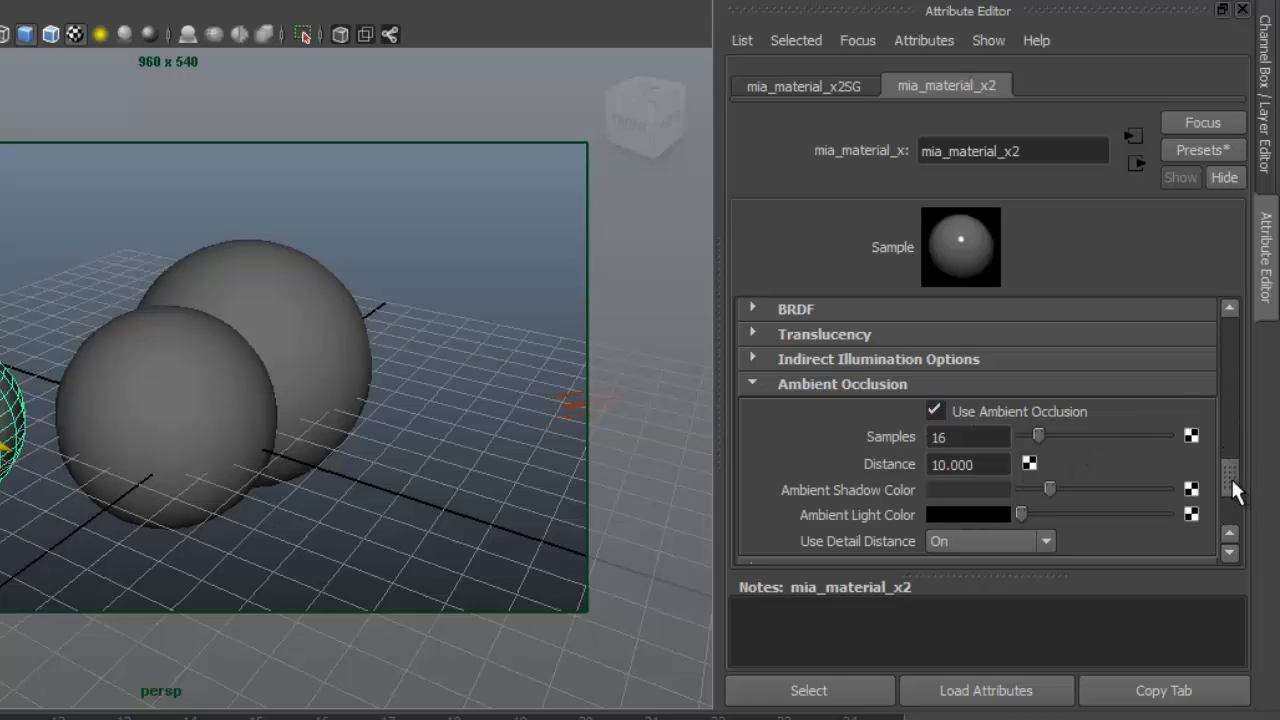
Replace the mia_material_x2 settings with the Chrome preset and render the scene.
{"action": "left_click_drag", "start_coordinate": [1231, 477], "coordinate": [1236, 511]}
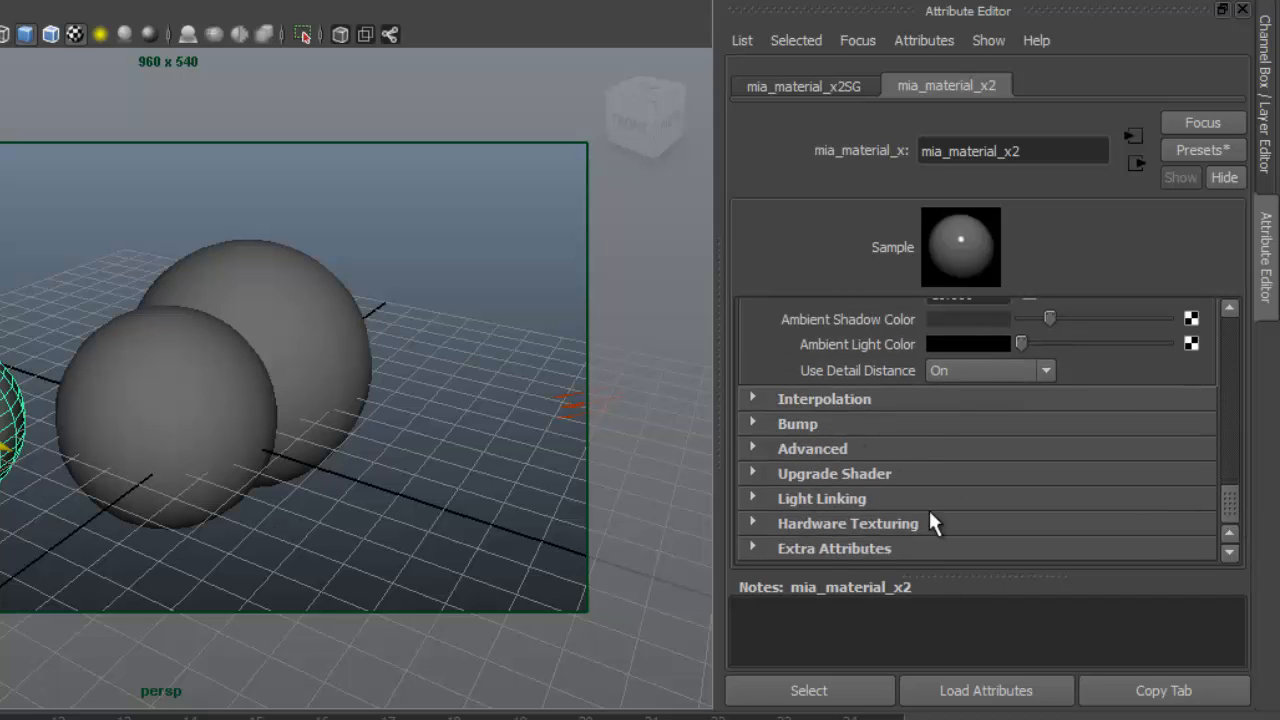
{"action": "left_click_drag", "start_coordinate": [1229, 510], "coordinate": [1220, 320]}
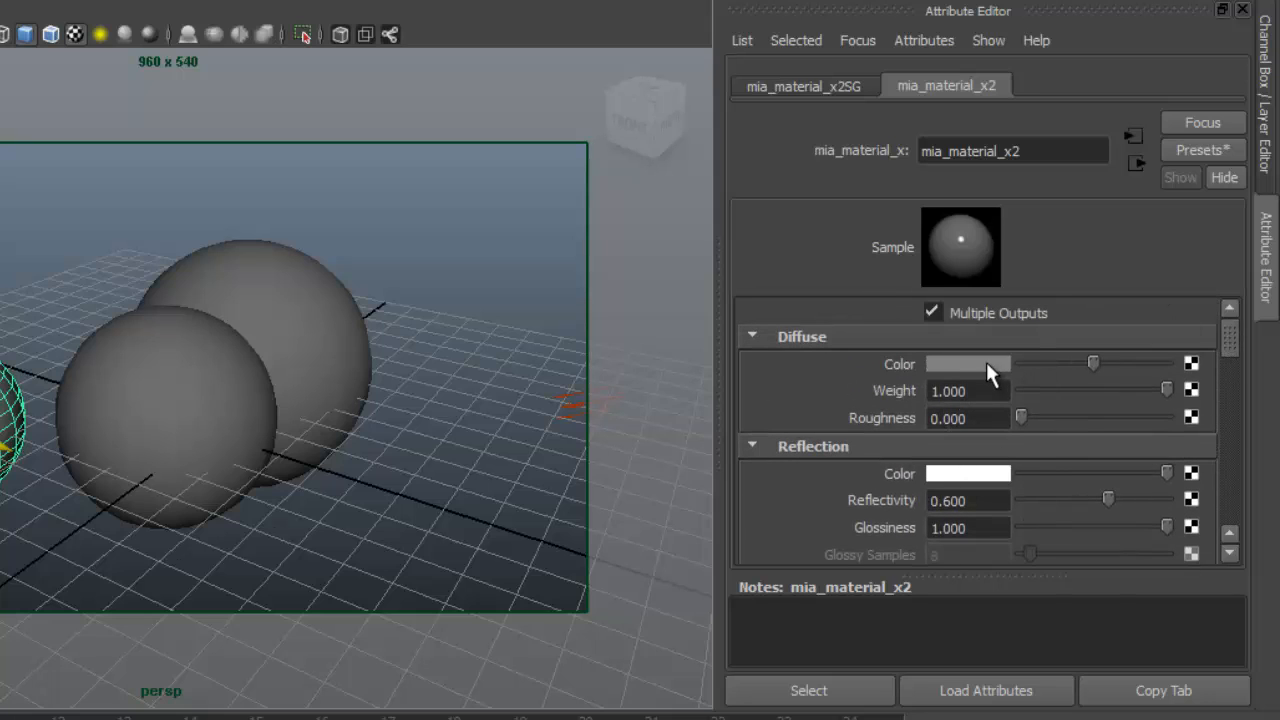
{"action": "left_click", "coordinate": [1184, 150]}
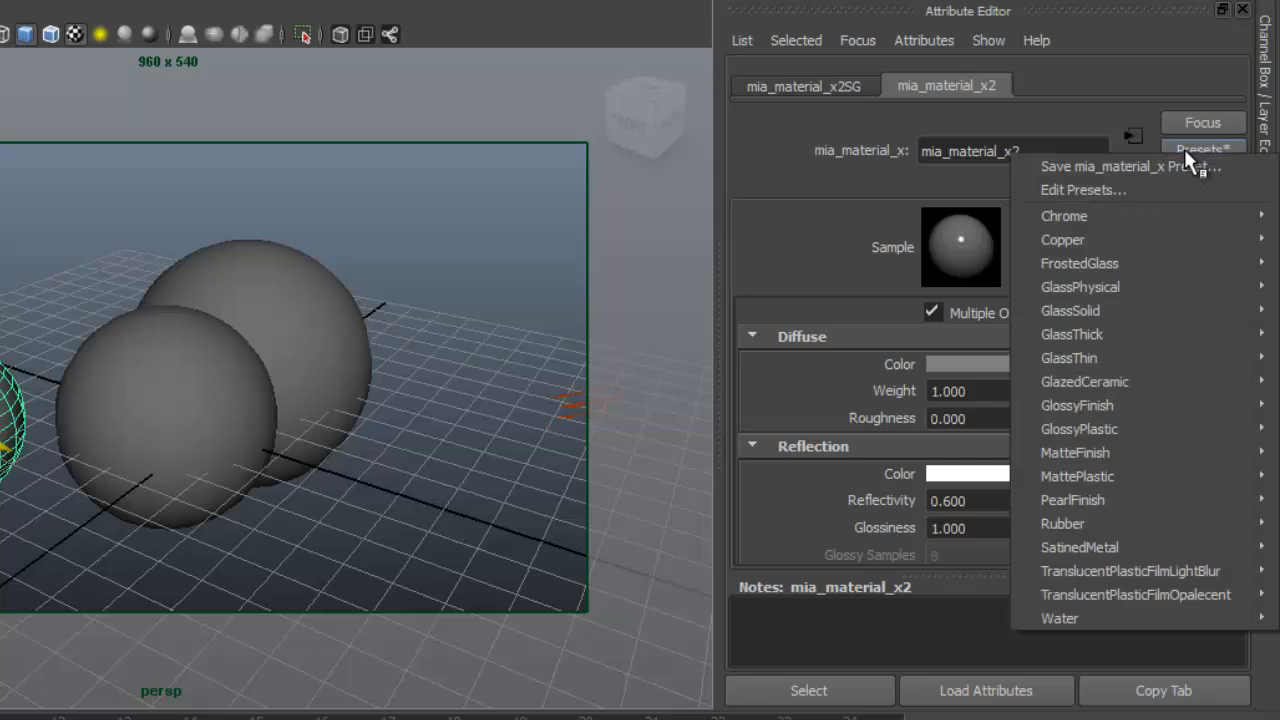
{"action": "mouse_move", "coordinate": [1115, 215]}
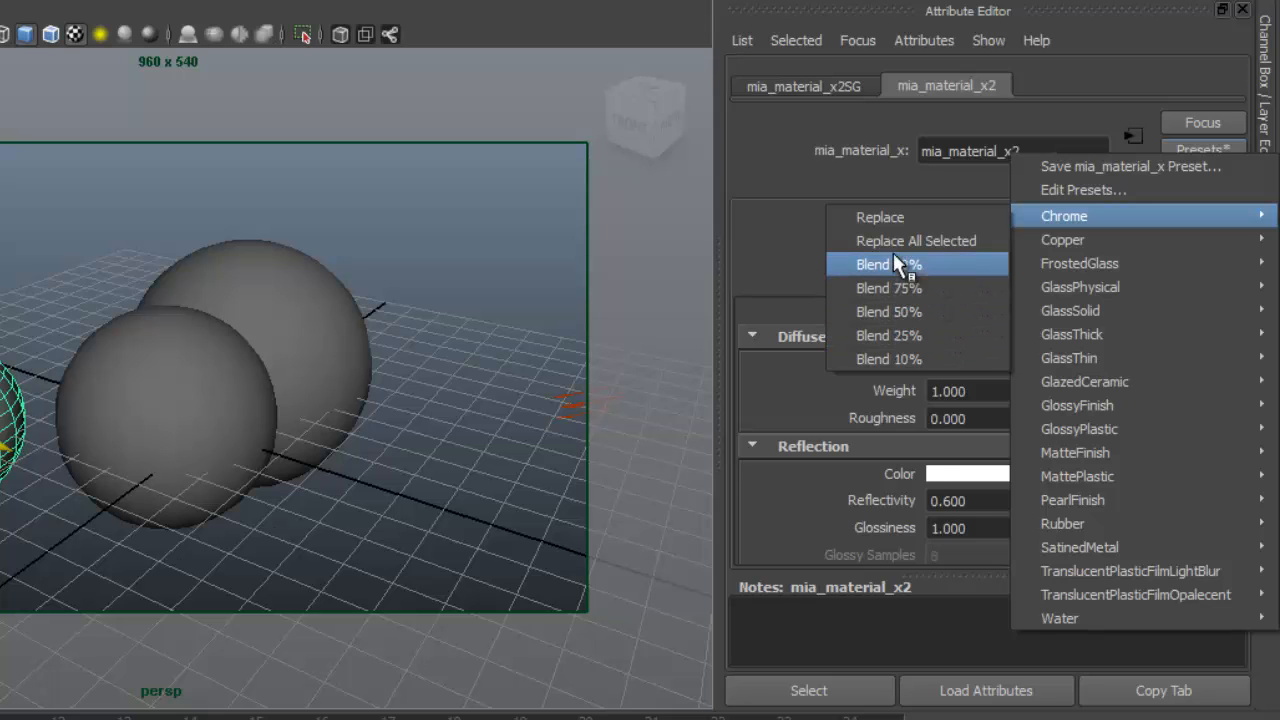
{"action": "left_click", "coordinate": [879, 218]}
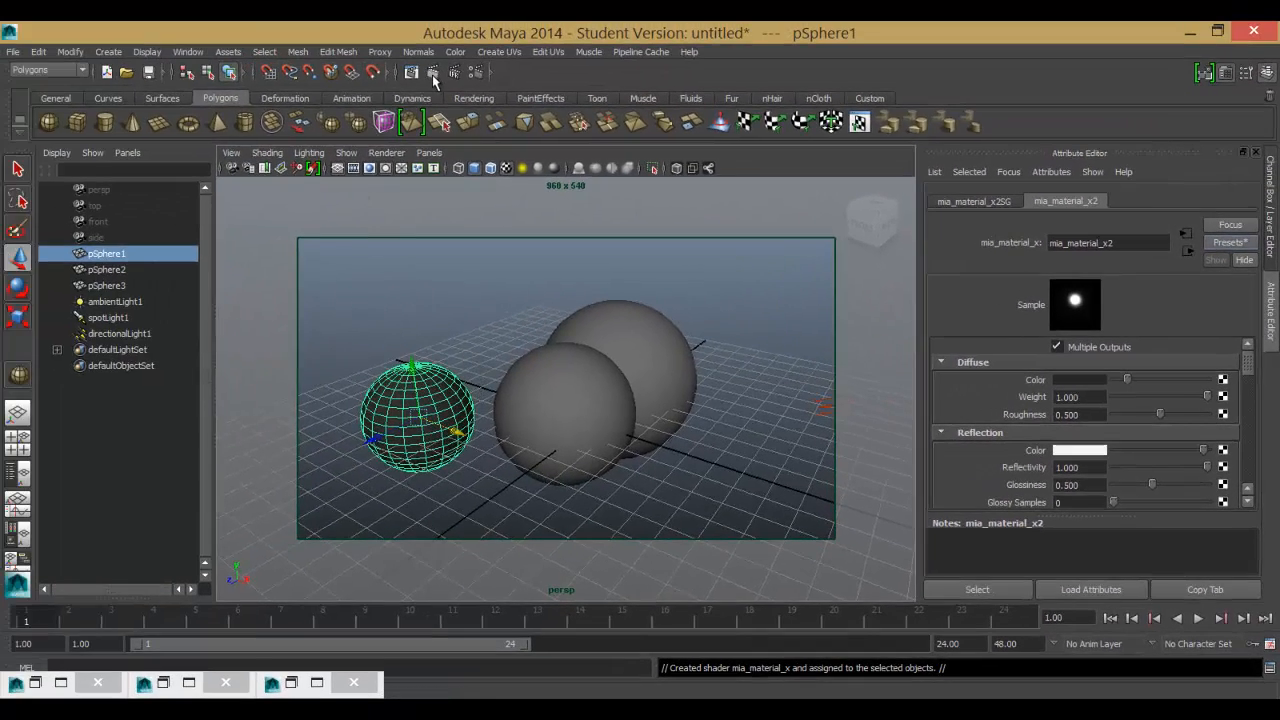
{"action": "left_click", "coordinate": [433, 73]}
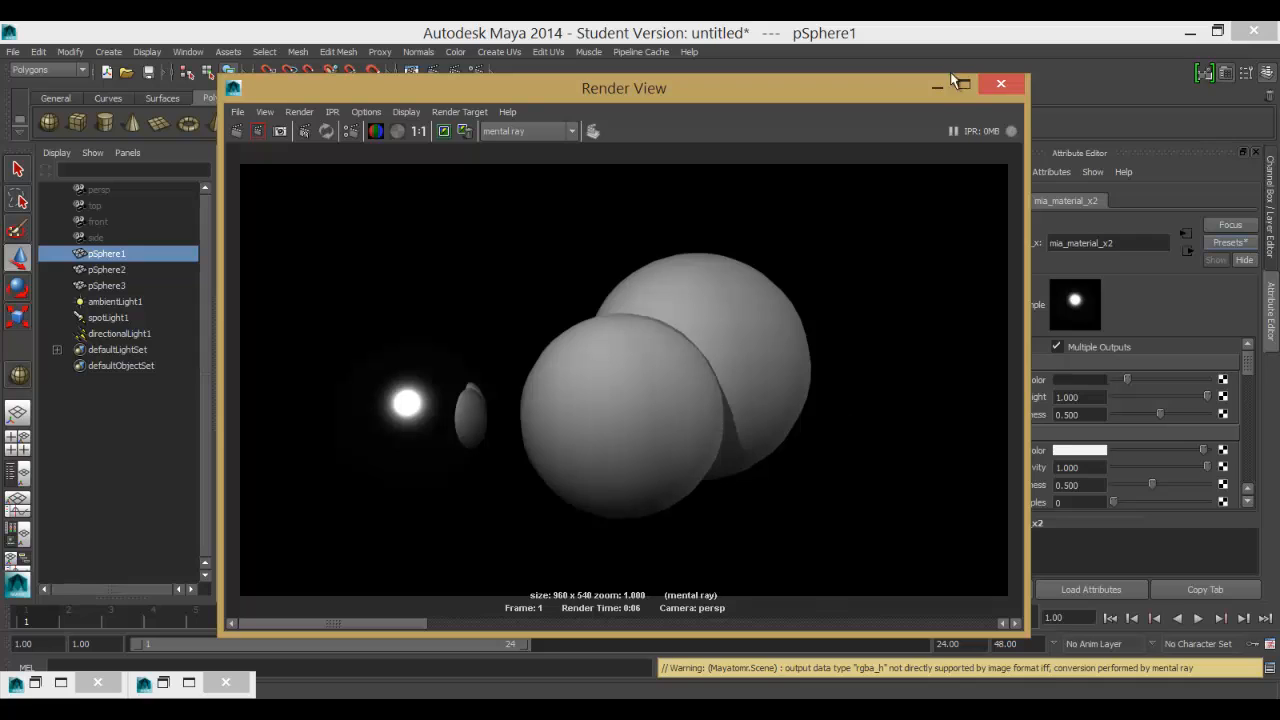
Blend the Copper preset into mia_material_x2 at 50% and render the scene again.
{"action": "left_click", "coordinate": [1230, 242]}
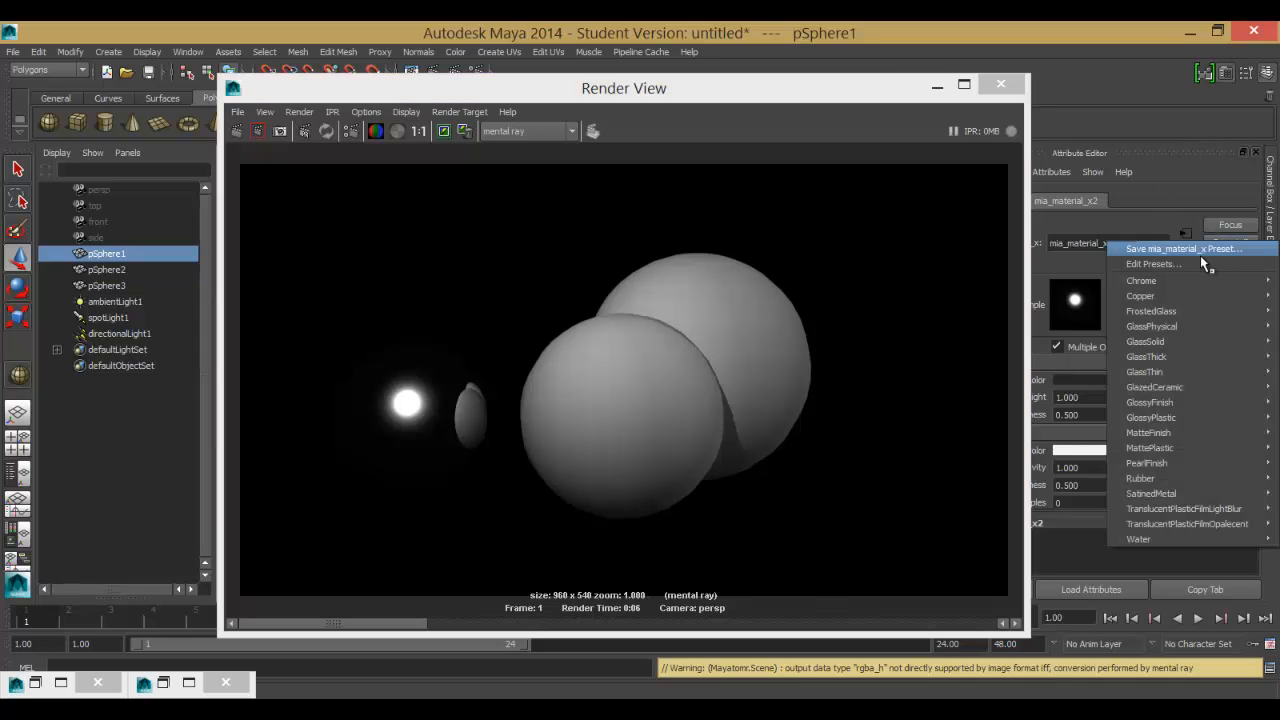
{"action": "mouse_move", "coordinate": [1170, 296]}
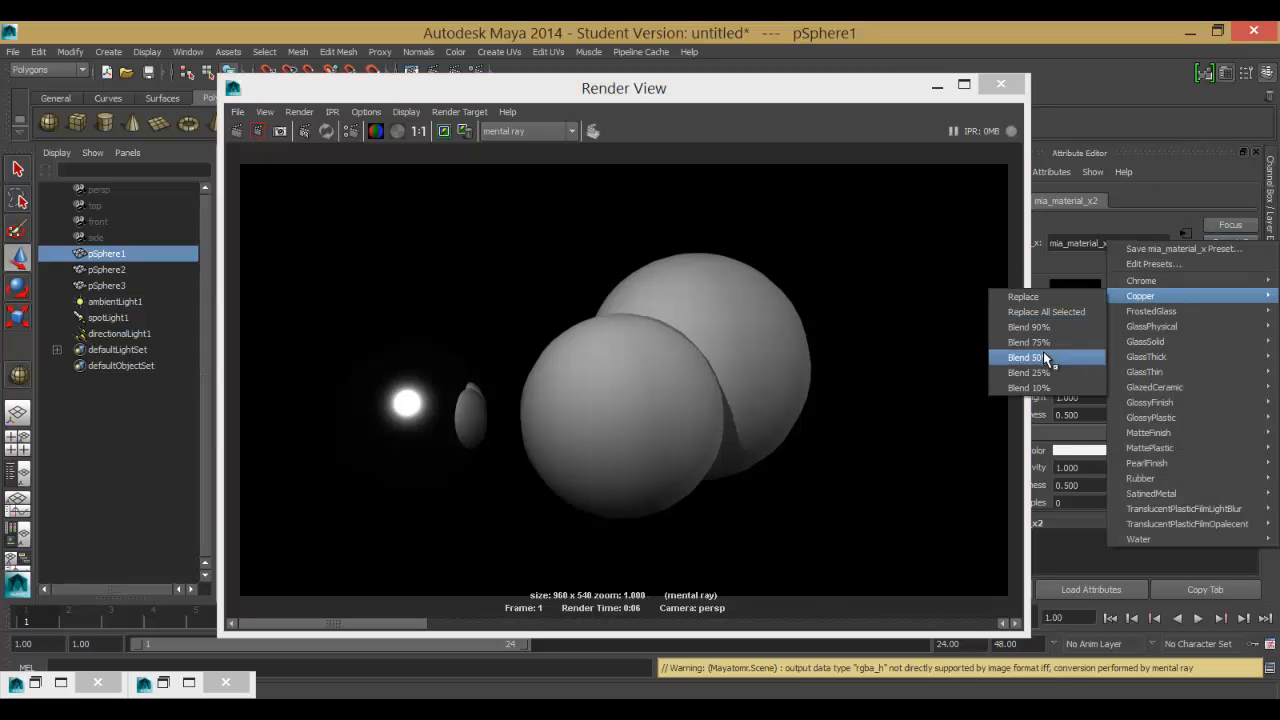
{"action": "left_click", "coordinate": [1043, 357]}
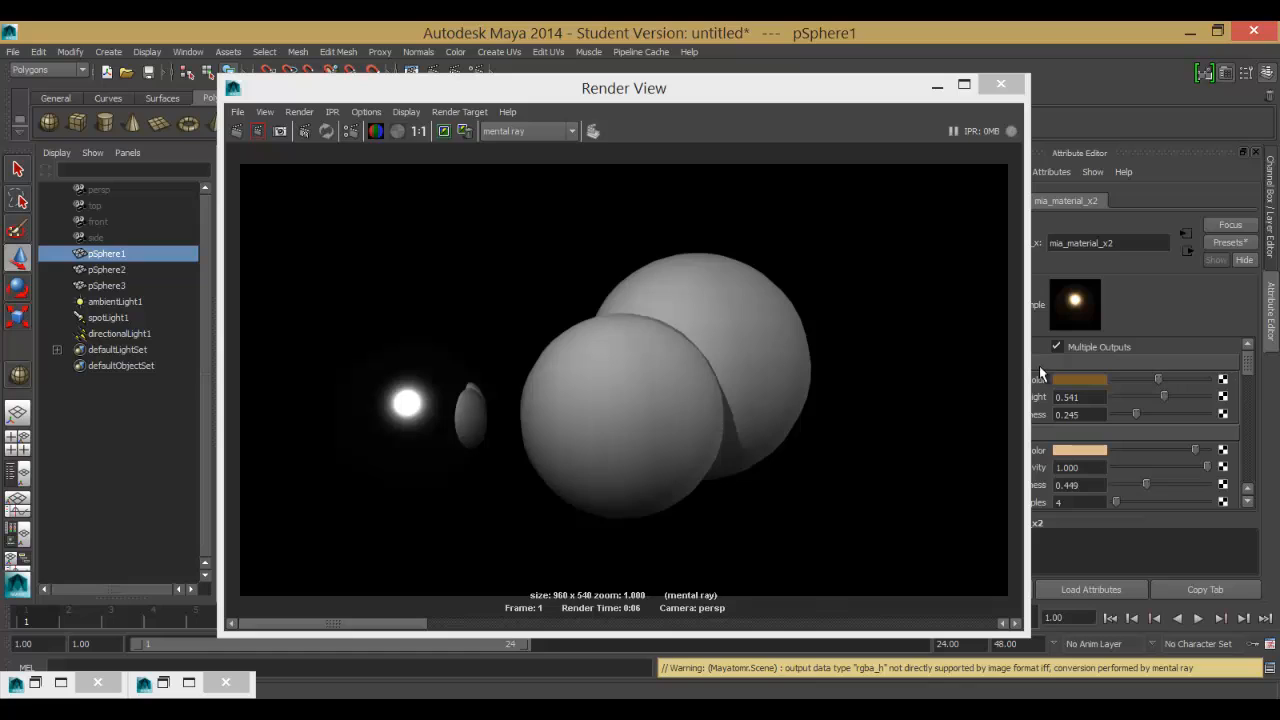
{"action": "left_click", "coordinate": [249, 131]}
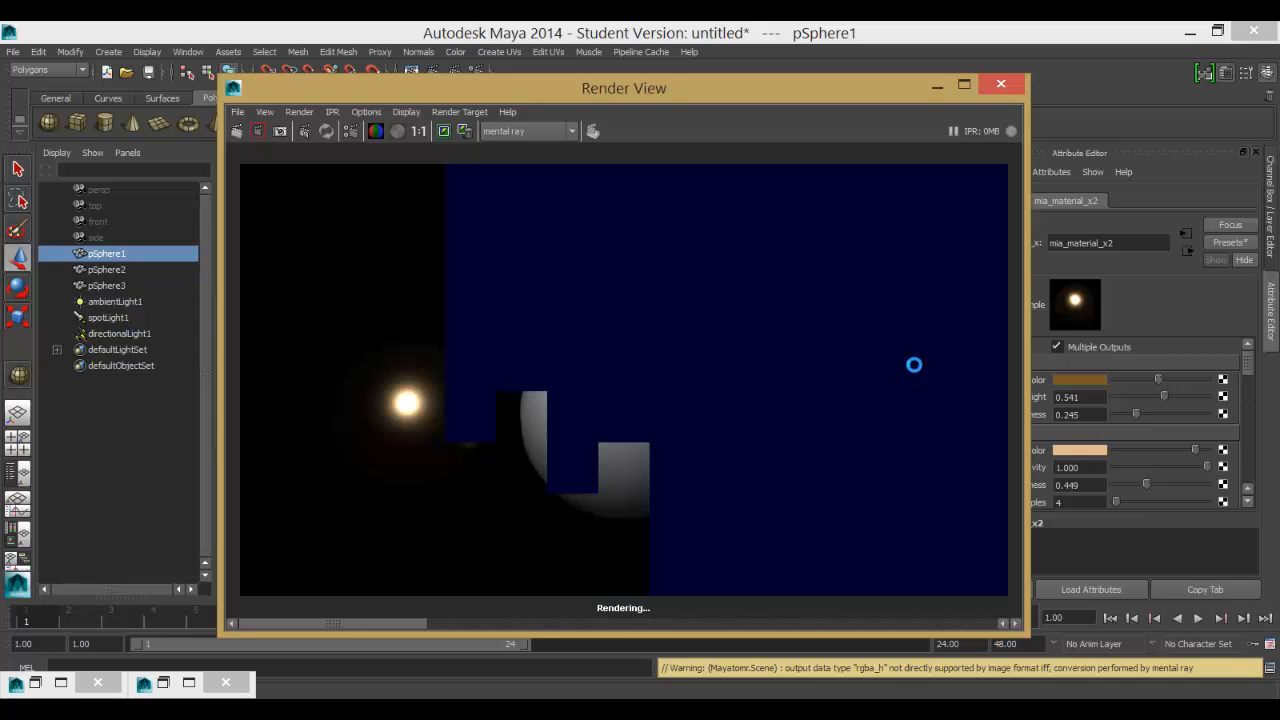
Blend the GlossyPlastic preset into mia_material_x2 at 75% and re-render the scene.
{"action": "left_click", "coordinate": [1222, 242]}
{"action": "mouse_move", "coordinate": [1177, 440]}
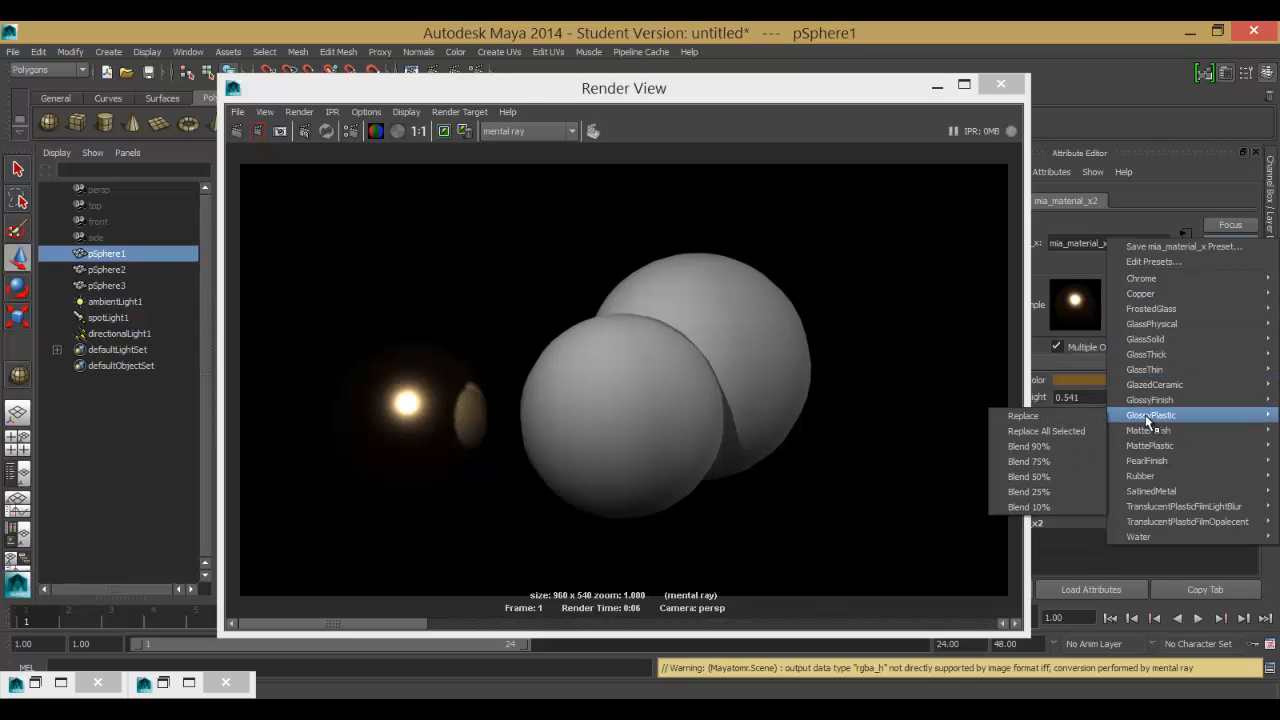
{"action": "left_click", "coordinate": [1062, 455]}
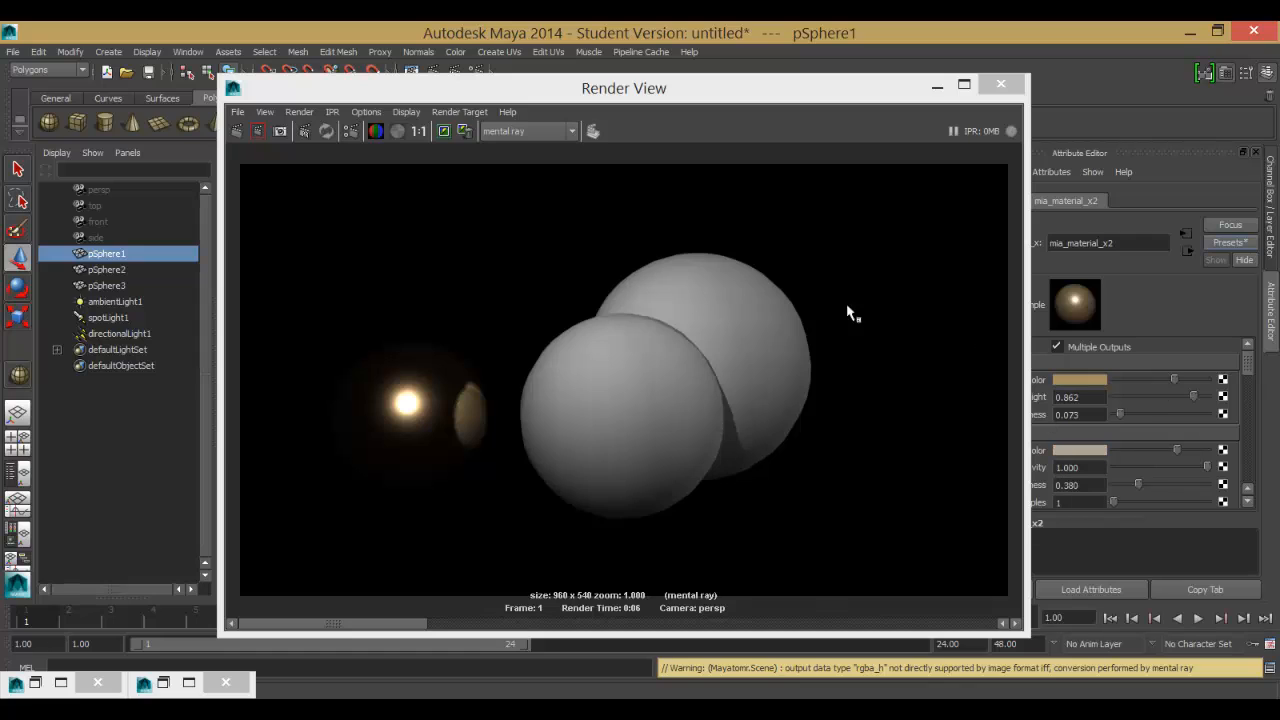
{"action": "left_click", "coordinate": [250, 134]}
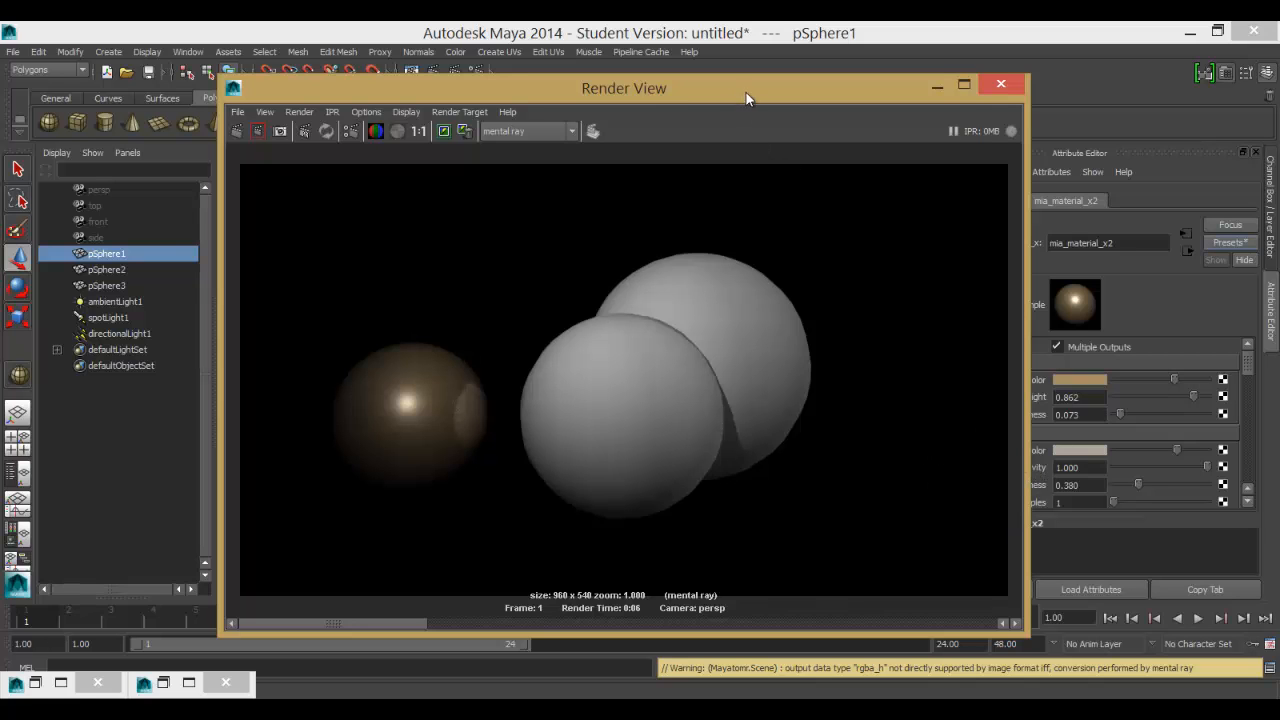
Lower the diffuse roughness of mia_material_x2 to 0.043 and minimize the render window.
{"action": "left_click_drag", "start_coordinate": [746, 92], "coordinate": [630, 90]}
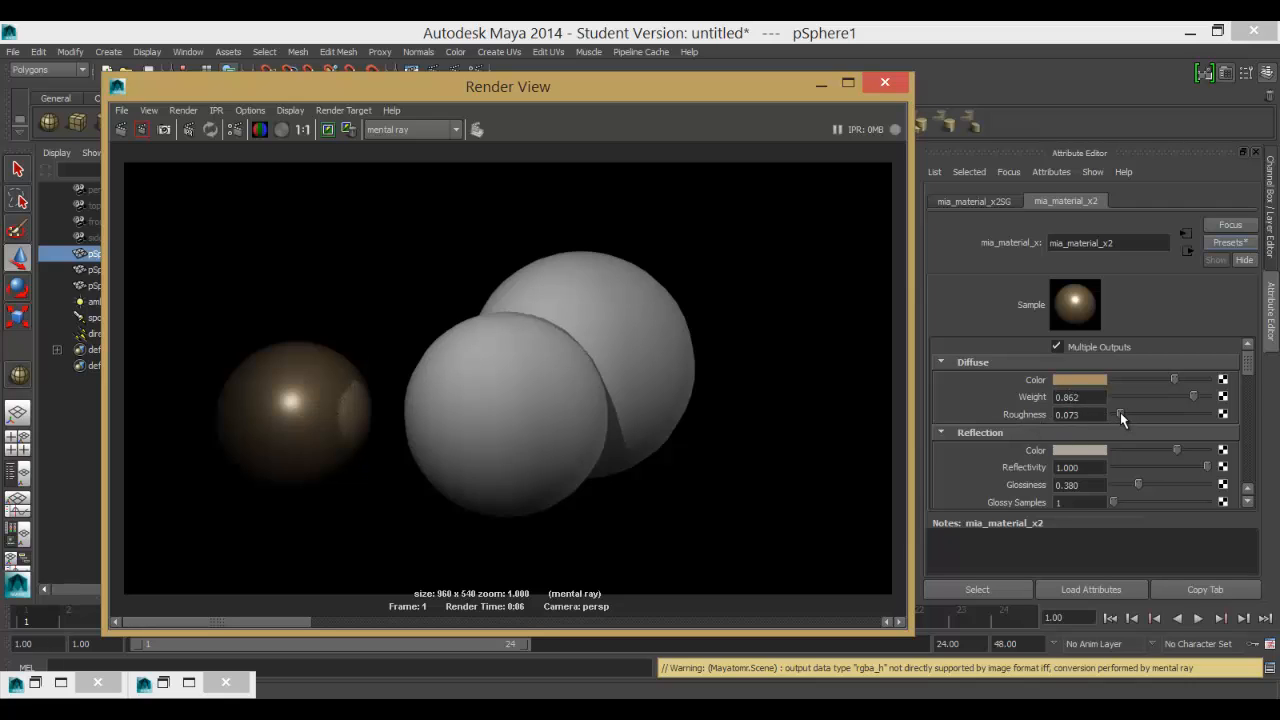
{"action": "left_click_drag", "start_coordinate": [1121, 418], "coordinate": [1116, 424]}
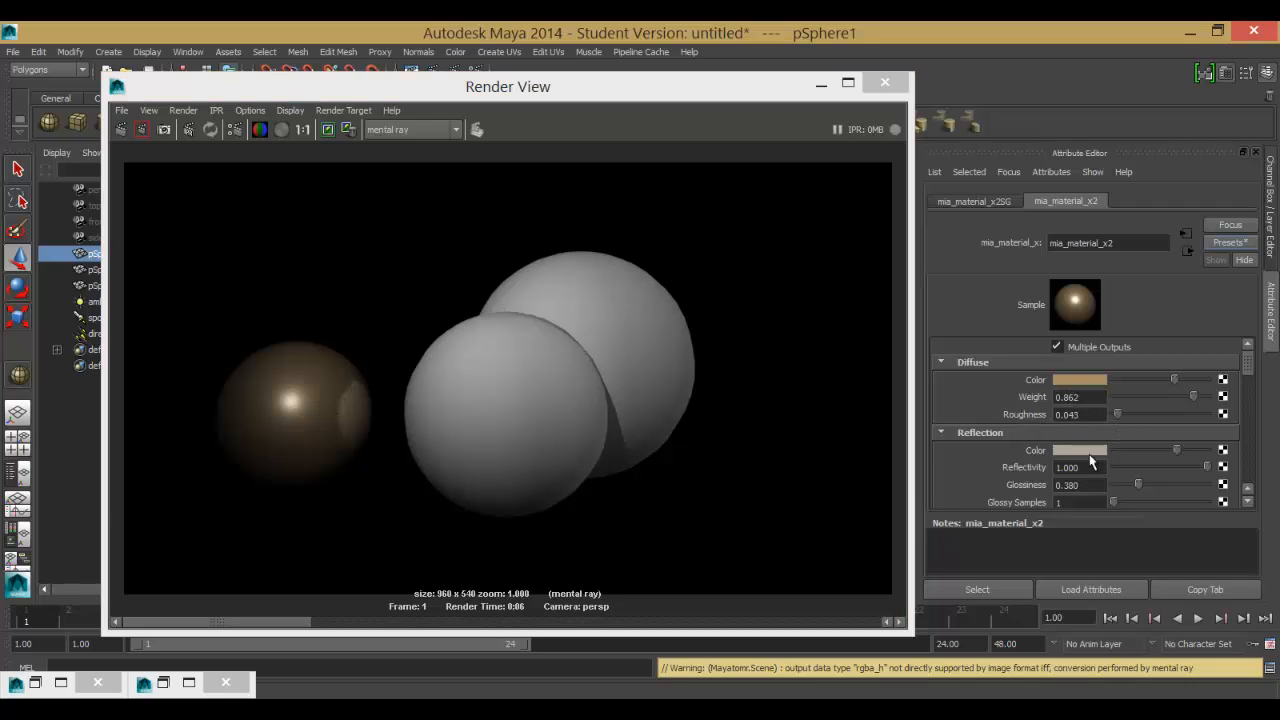
{"action": "left_click", "coordinate": [820, 86]}
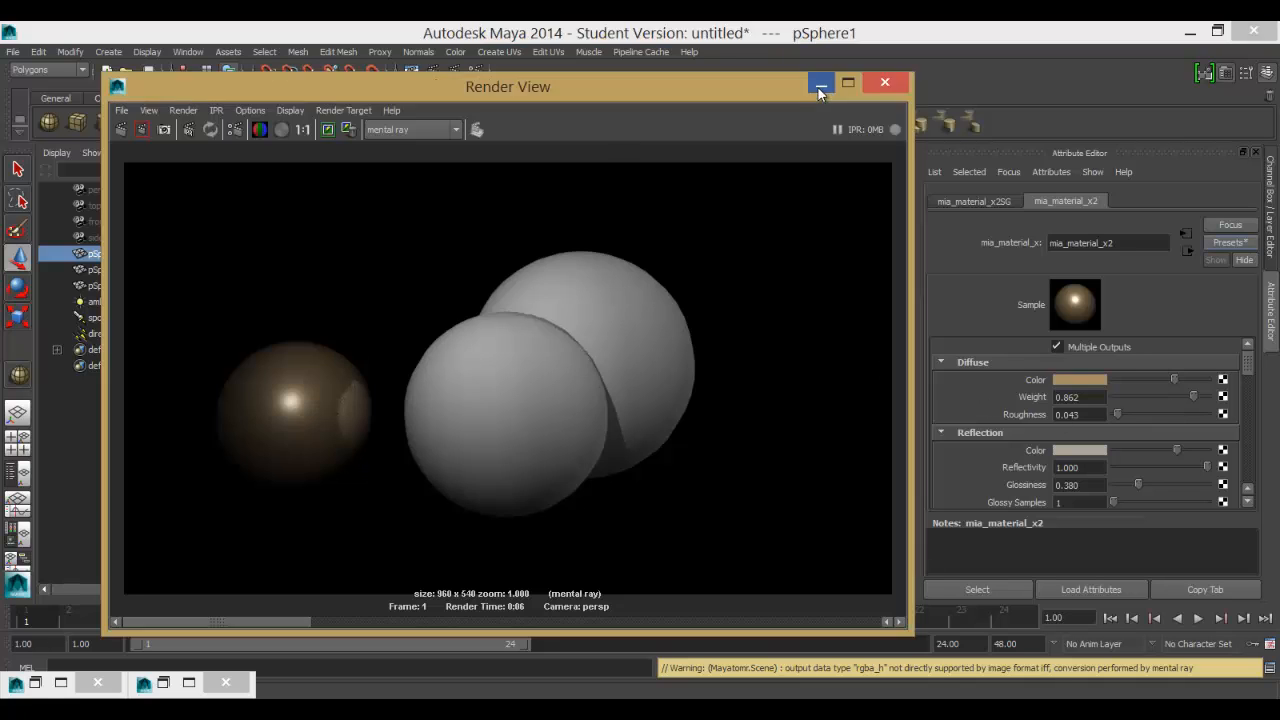
Select pSphere2 and pSphere3 together and assign them a new mental ray mi_car_paint_phen_x material.
{"action": "left_click_drag", "start_coordinate": [543, 413], "coordinate": [575, 341]}
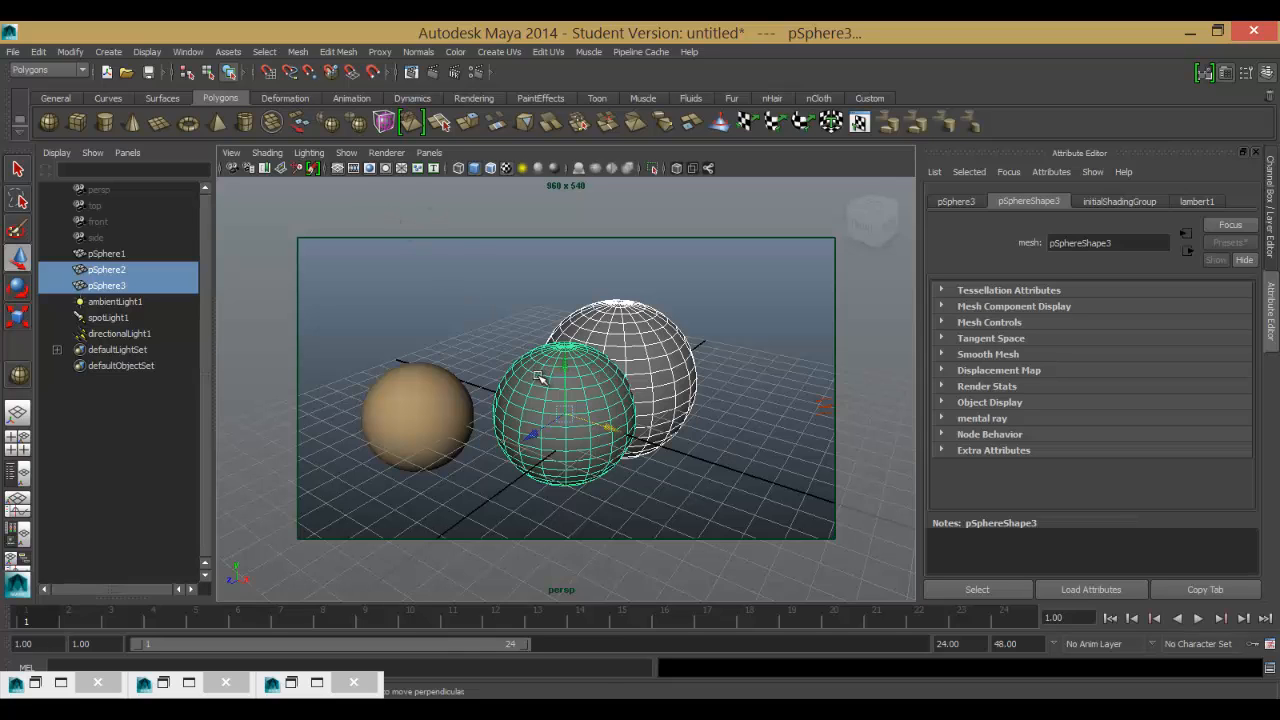
{"action": "right_click_drag", "start_coordinate": [538, 360], "coordinate": [586, 667]}
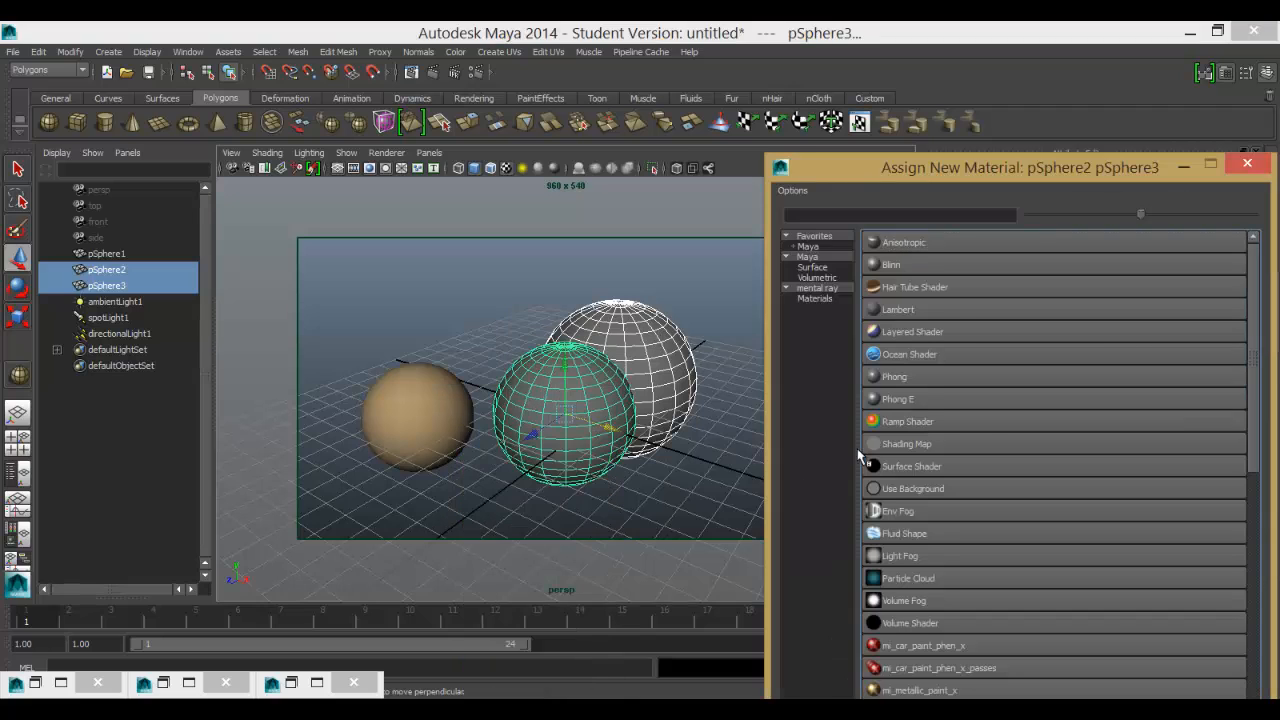
{"action": "left_click", "coordinate": [814, 298]}
{"action": "left_click_drag", "start_coordinate": [880, 170], "coordinate": [602, 74]}
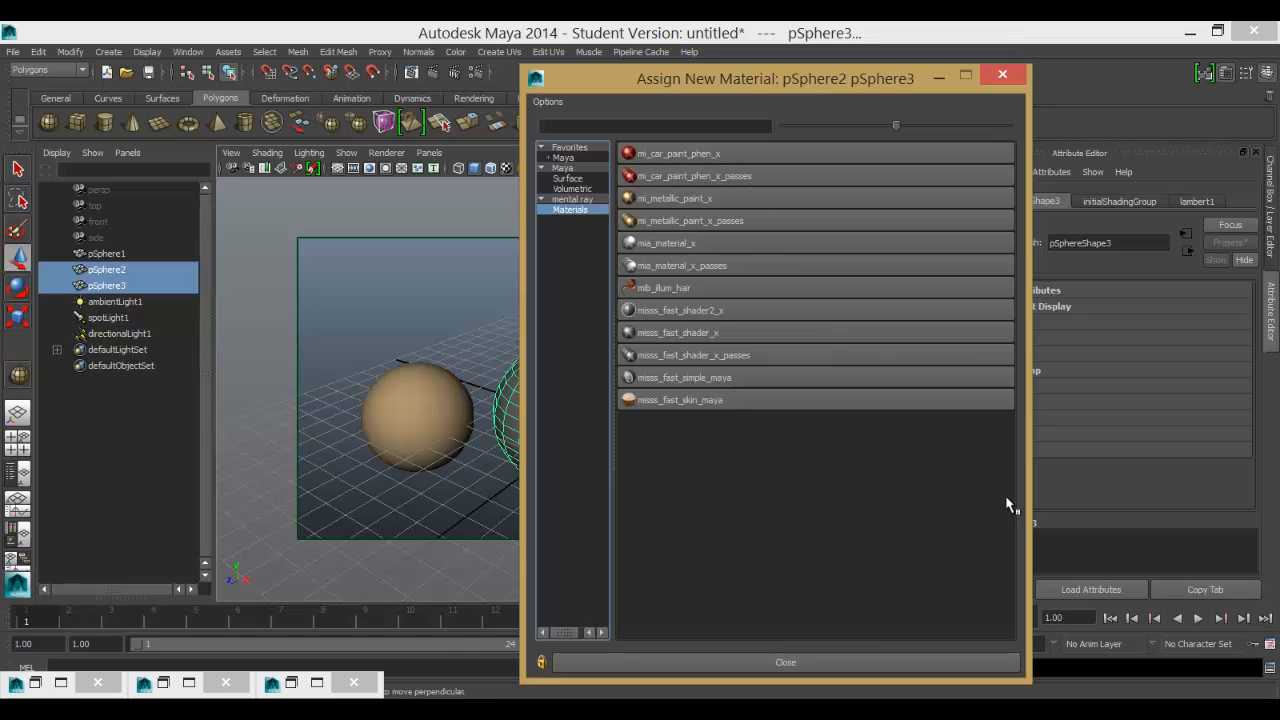
{"action": "left_click", "coordinate": [679, 153]}
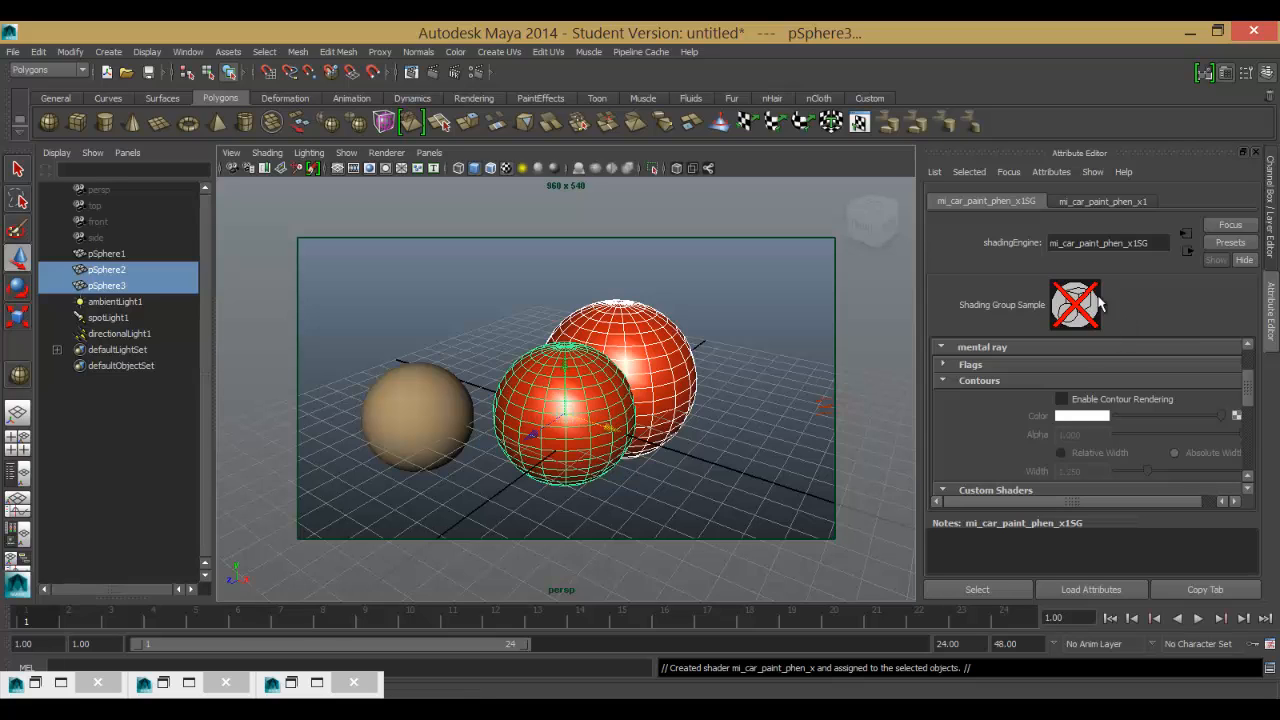
Set the Lit Color of mi_car_paint_phen_x1 to light grey and lighten its Edge Color slightly to dark grey.
{"action": "left_click", "coordinate": [1099, 207]}
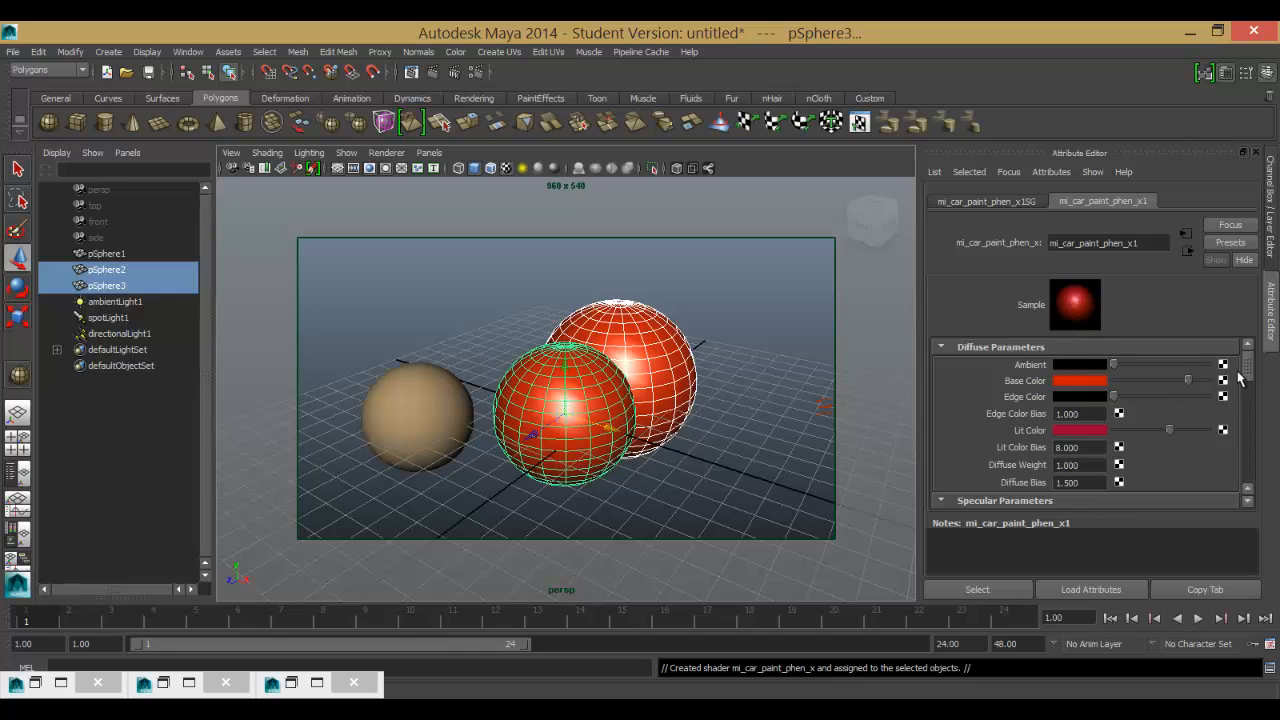
{"action": "scroll", "coordinate": [1236, 378], "scroll_direction": "down", "scroll_amount": 2}
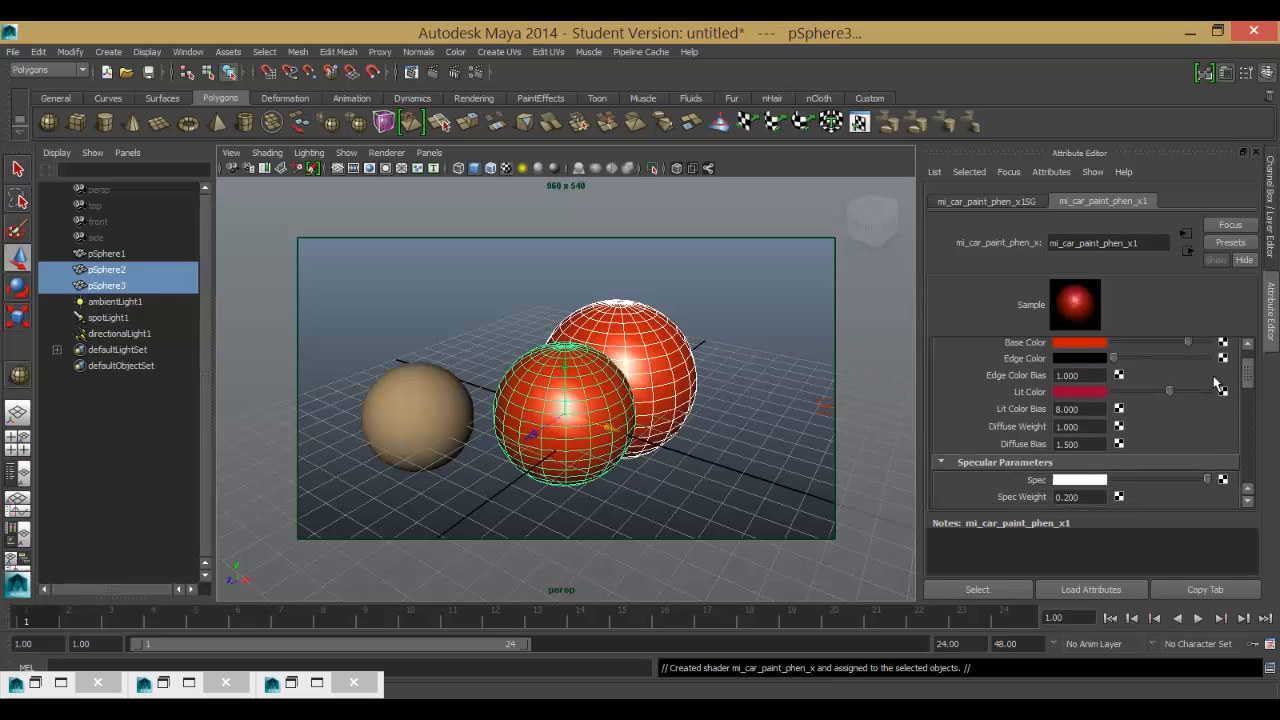
{"action": "left_click", "coordinate": [1066, 395]}
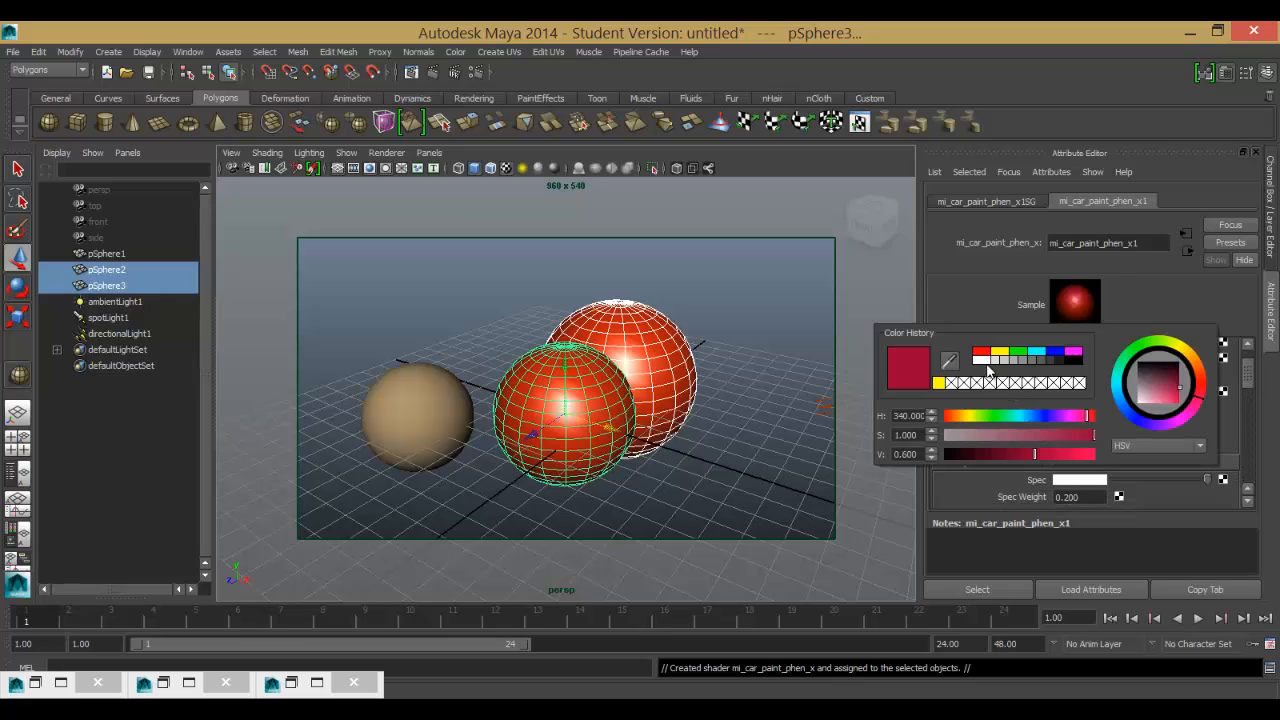
{"action": "left_click", "coordinate": [1012, 360]}
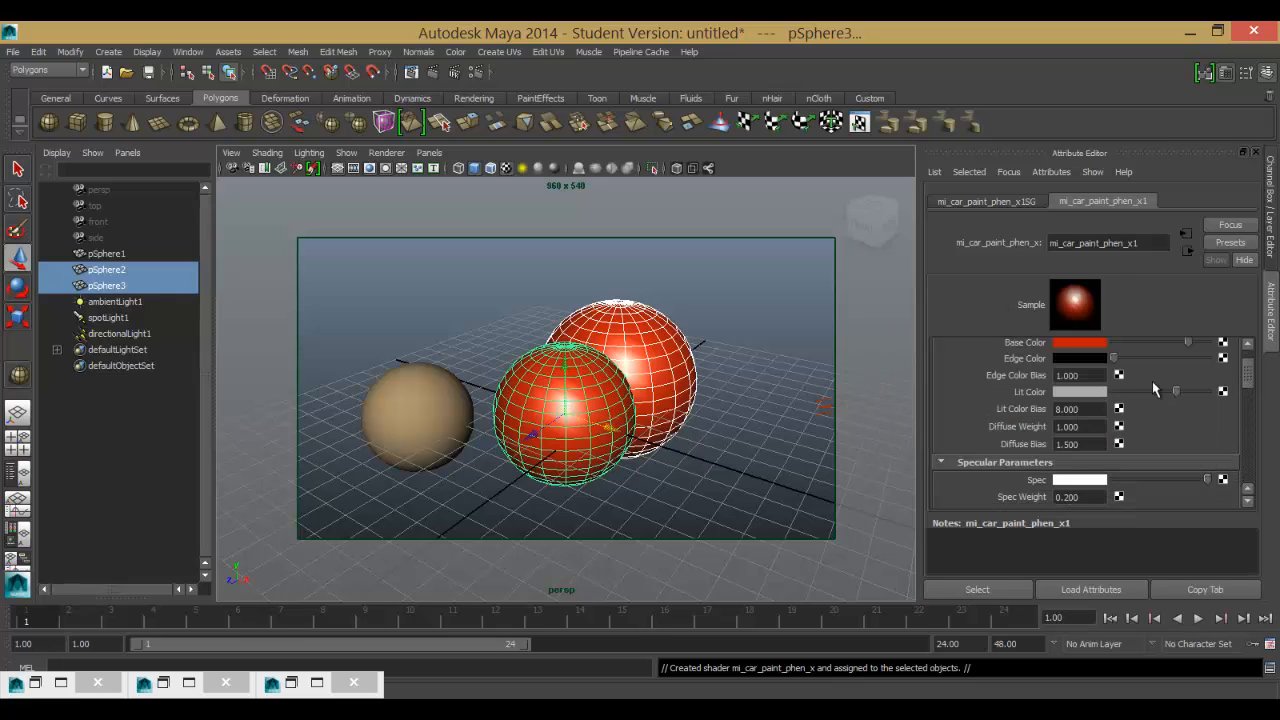
{"action": "left_click_drag", "start_coordinate": [1114, 357], "coordinate": [1126, 358]}
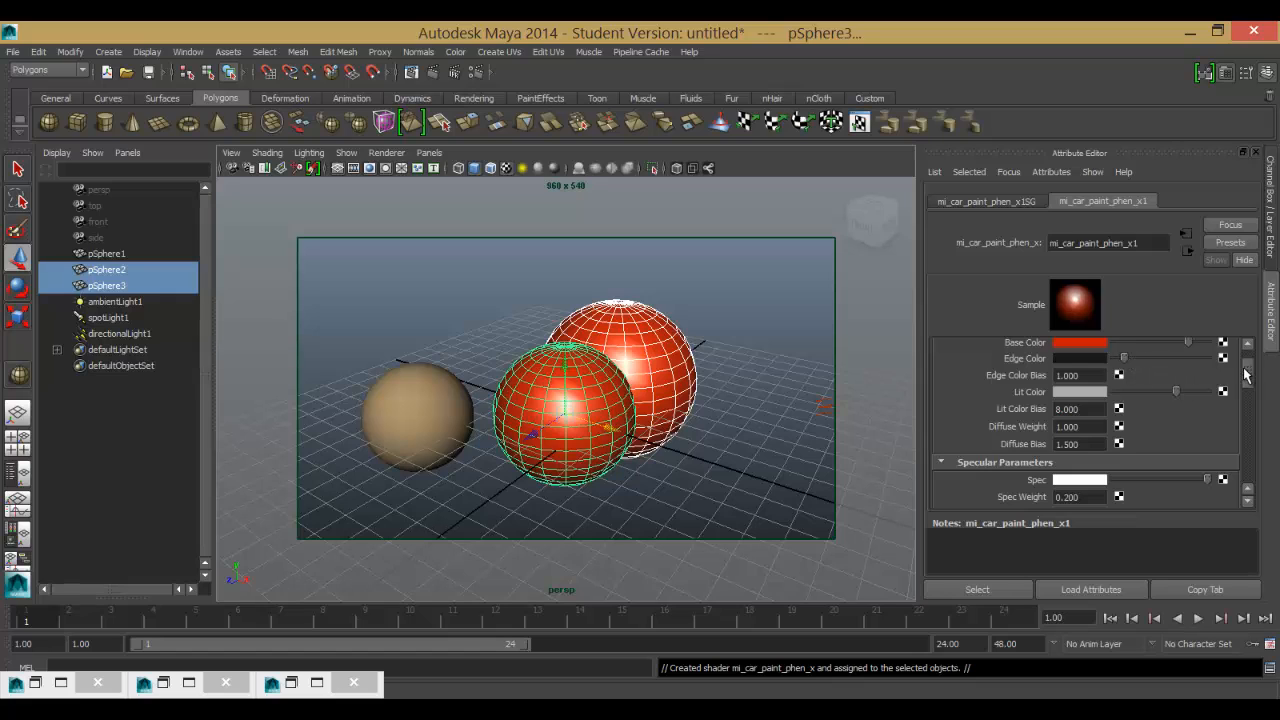
Darken both the Spec and Spec Sec colors of the car paint material from white to light grey.
{"action": "scroll", "coordinate": [1245, 374], "scroll_direction": "down", "scroll_amount": 3}
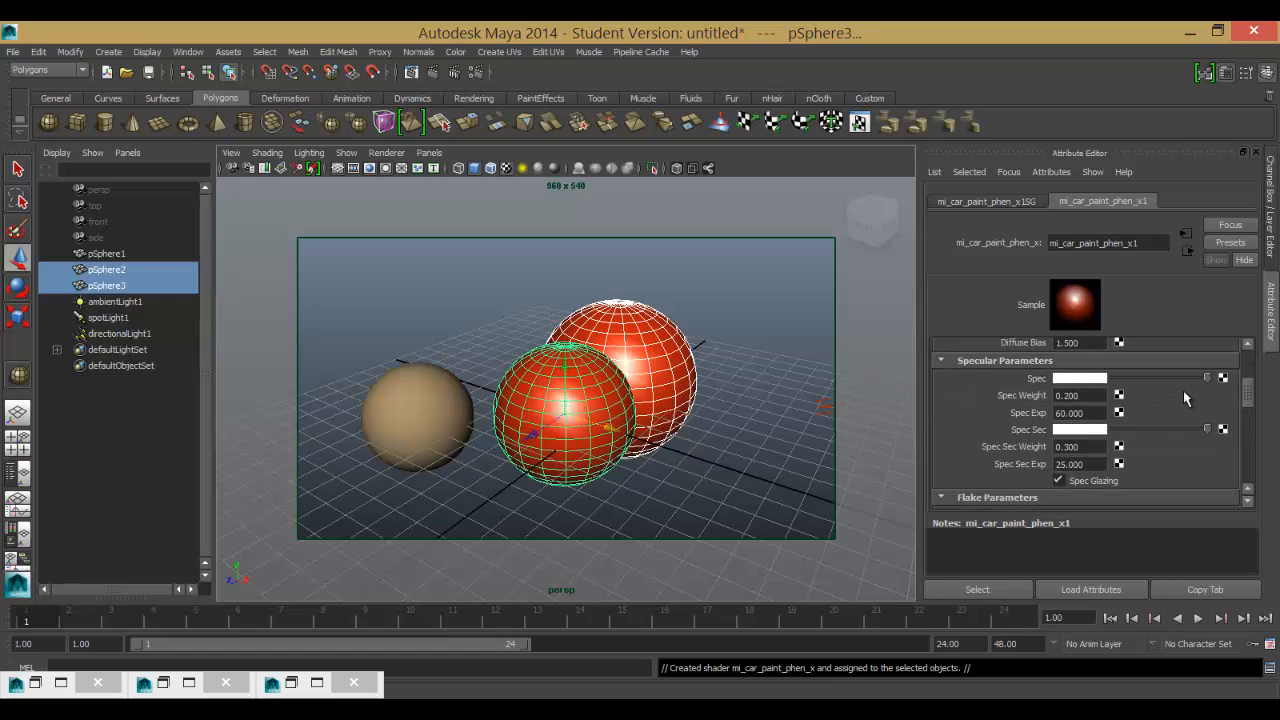
{"action": "left_click", "coordinate": [1183, 378]}
{"action": "left_click", "coordinate": [1190, 430]}
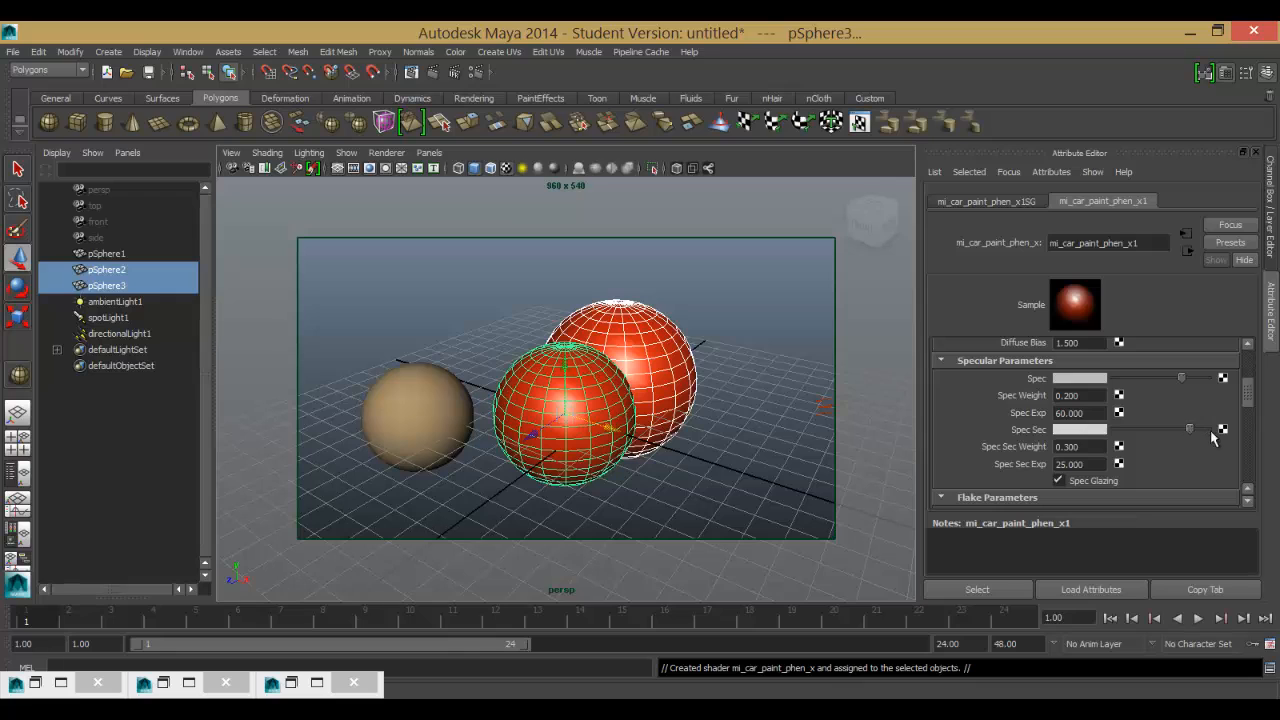
Darken the car paint's Flake Color and Reflection Color to light grey.
{"action": "left_click_drag", "start_coordinate": [1247, 400], "coordinate": [1246, 410]}
{"action": "scroll", "coordinate": [1240, 410], "scroll_direction": "down", "scroll_amount": 5}
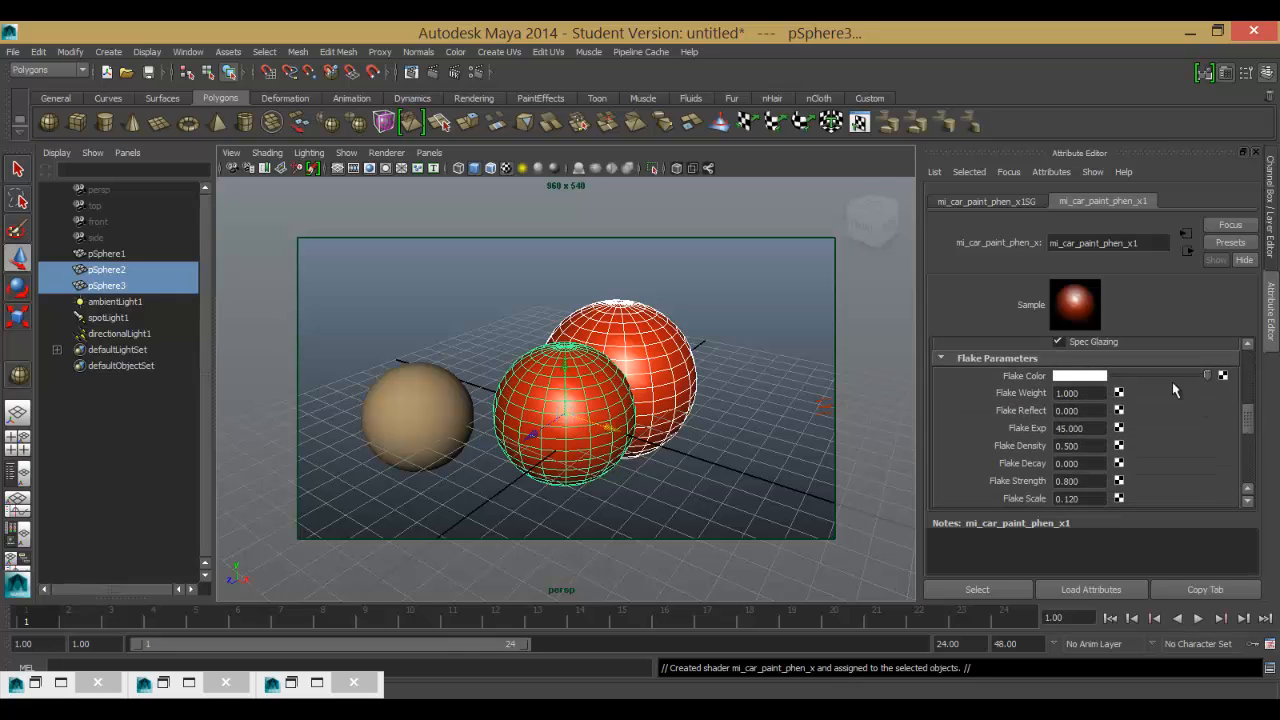
{"action": "left_click", "coordinate": [1175, 376]}
{"action": "left_click_drag", "start_coordinate": [1247, 412], "coordinate": [1248, 452]}
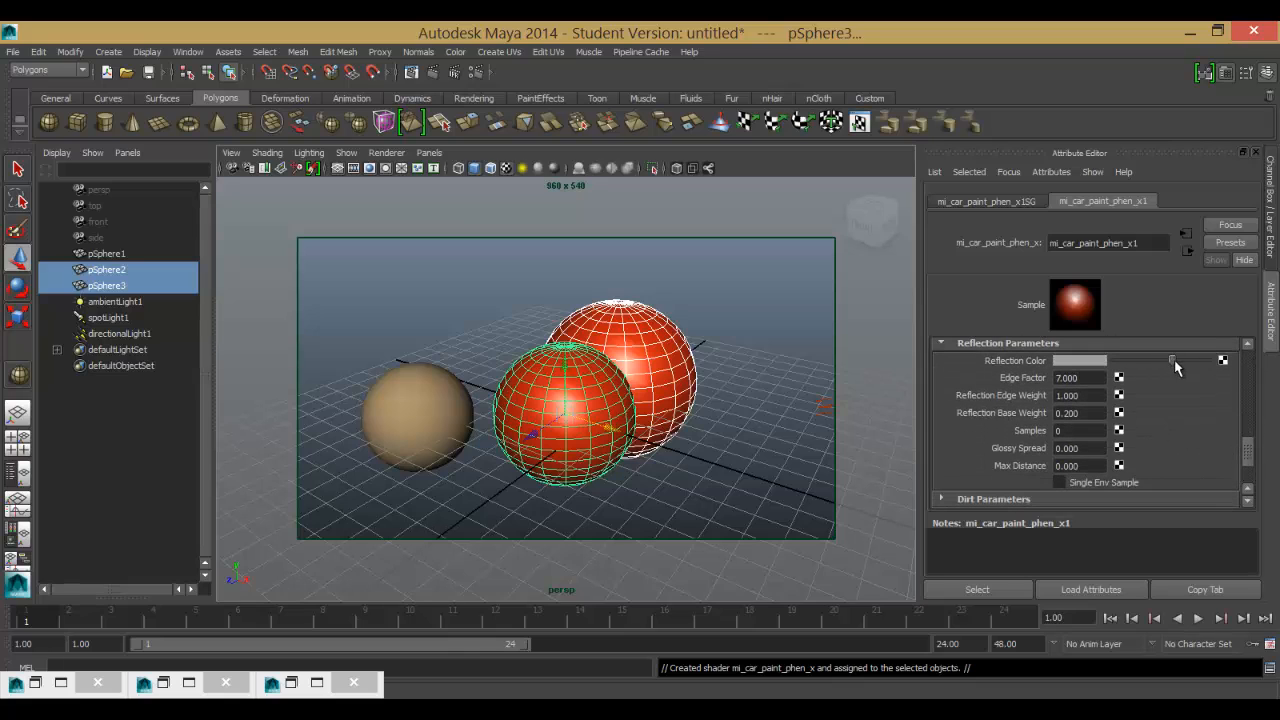
Expand the car paint's dirt parameters, lighten the Dirt Color to mid grey, and set the Dirt Weight to 0.2.
{"action": "left_click_drag", "start_coordinate": [1248, 446], "coordinate": [1251, 483]}
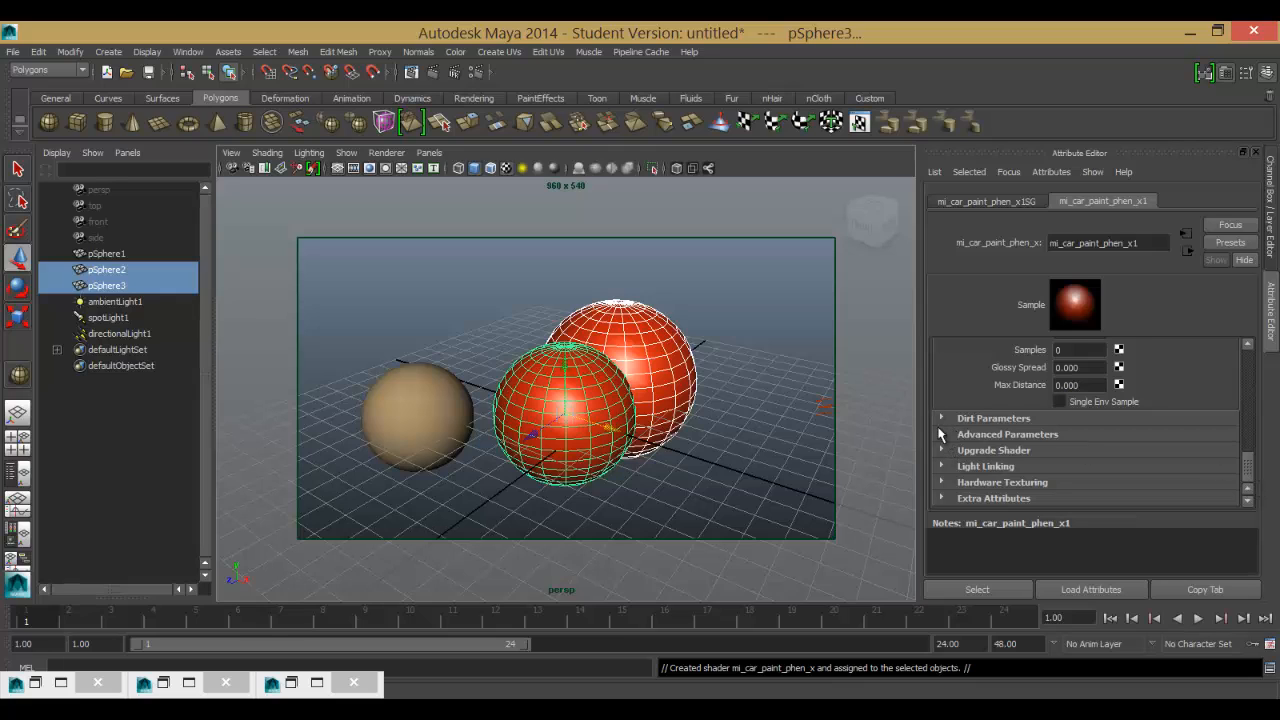
{"action": "left_click", "coordinate": [946, 418]}
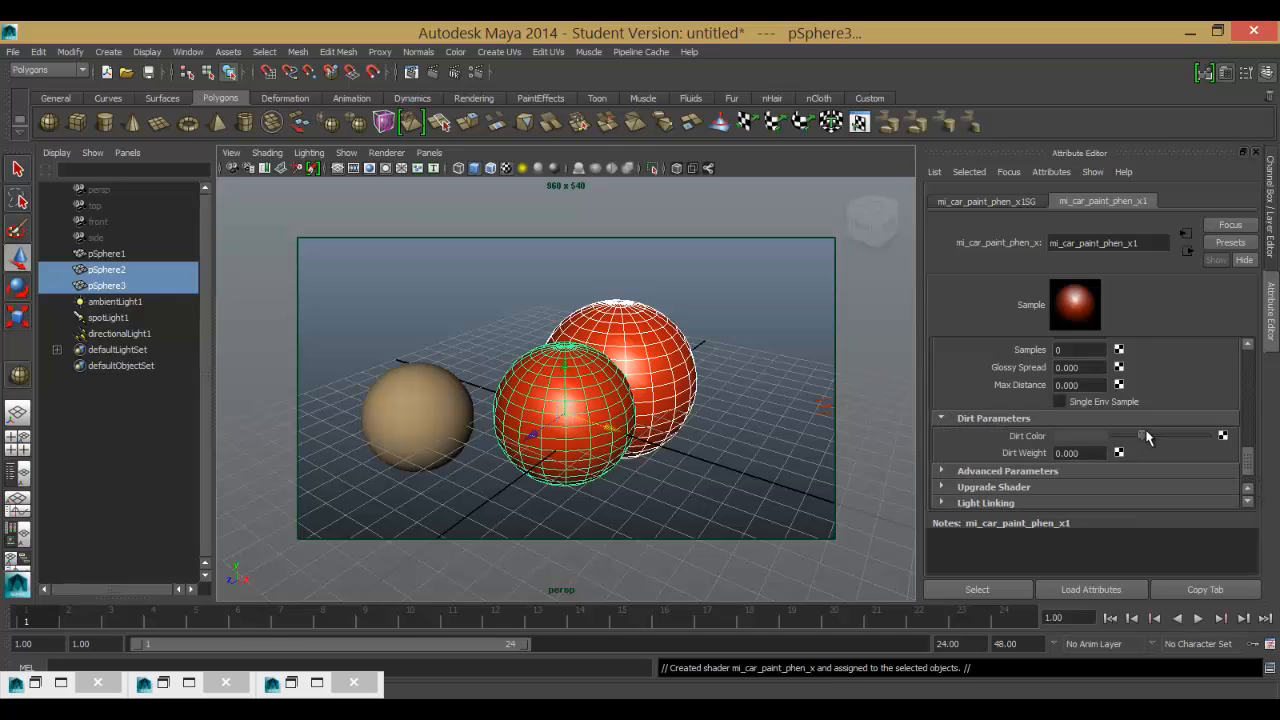
{"action": "left_click_drag", "start_coordinate": [1147, 436], "coordinate": [1160, 436]}
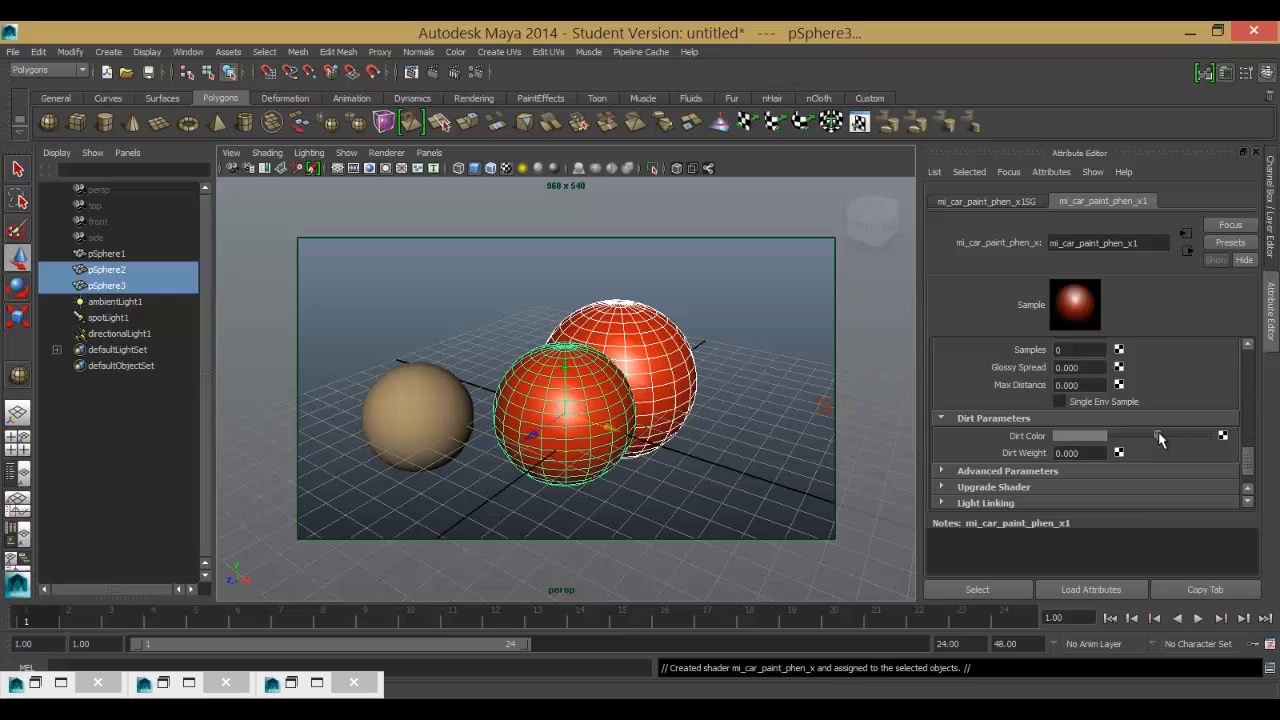
{"action": "left_click", "coordinate": [1062, 453]}
{"action": "type", "text": "0.2"}
{"action": "key", "text": "Return"}
{"action": "scroll", "coordinate": [1135, 404], "scroll_direction": "up", "scroll_amount": 1}
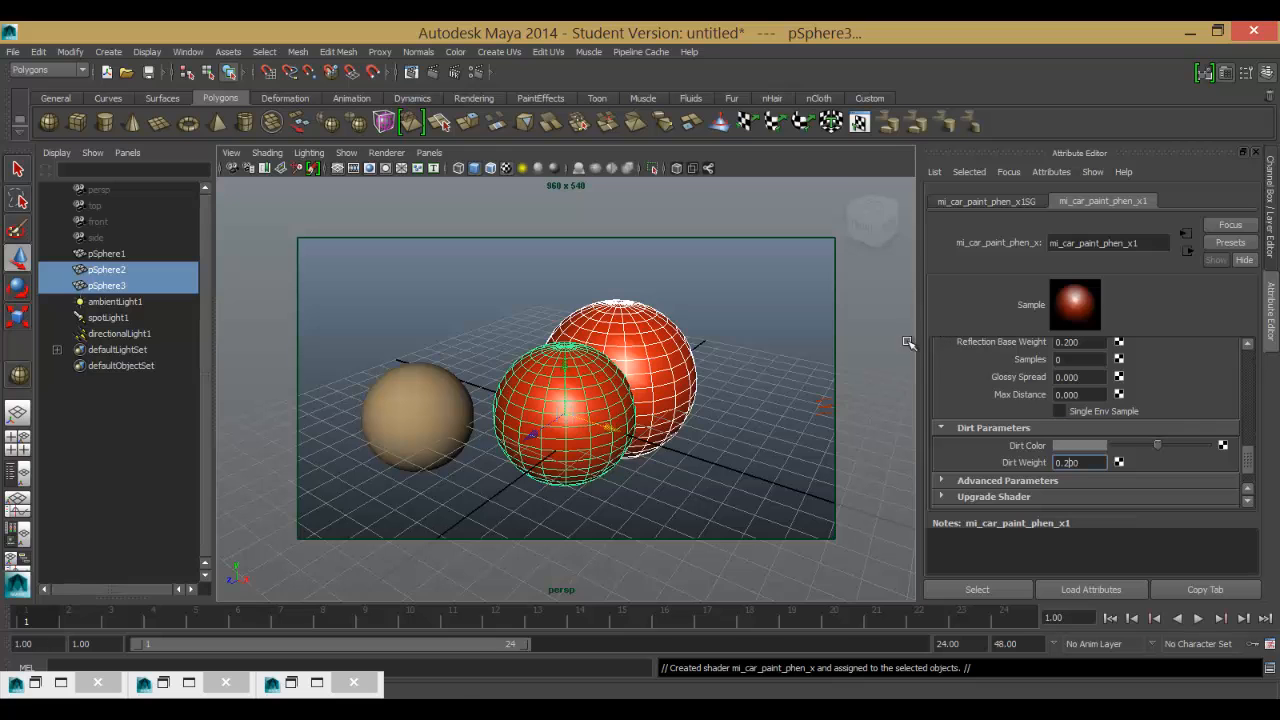
Render the scene with mental ray to check the car paint spheres, and return to the material's diffuse parameters.
{"action": "left_click", "coordinate": [1082, 377]}
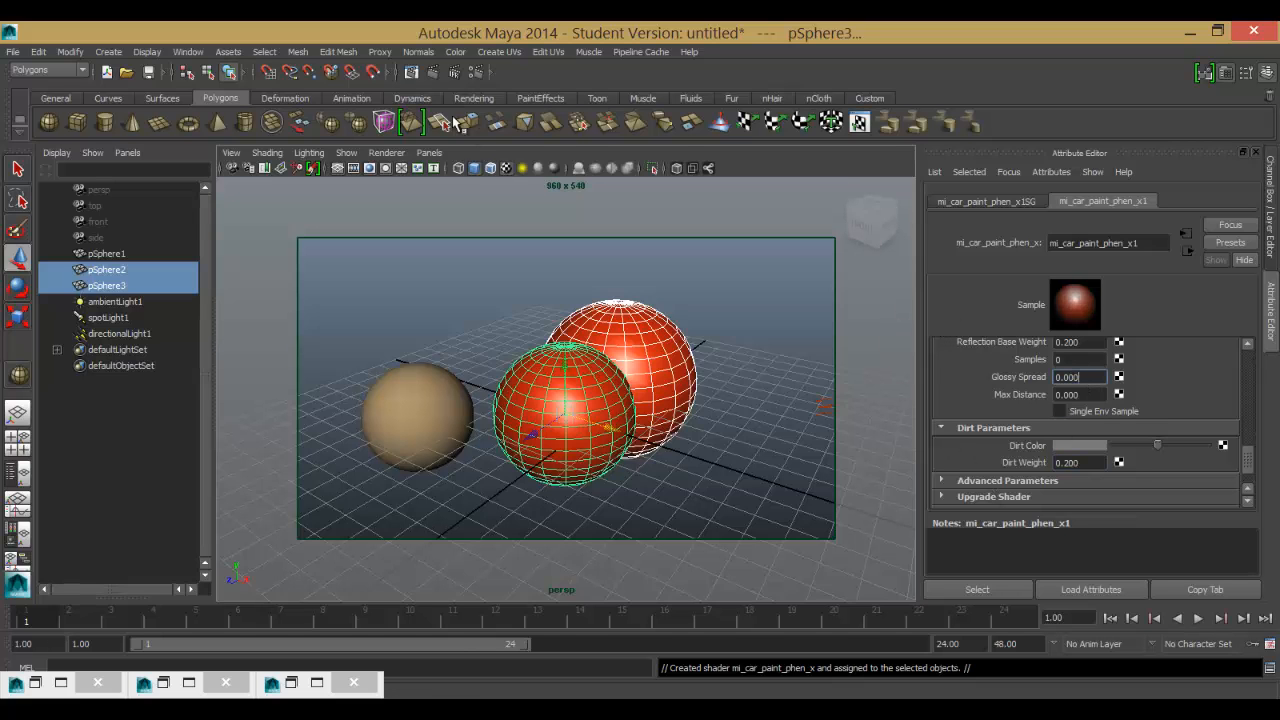
{"action": "left_click", "coordinate": [432, 72]}
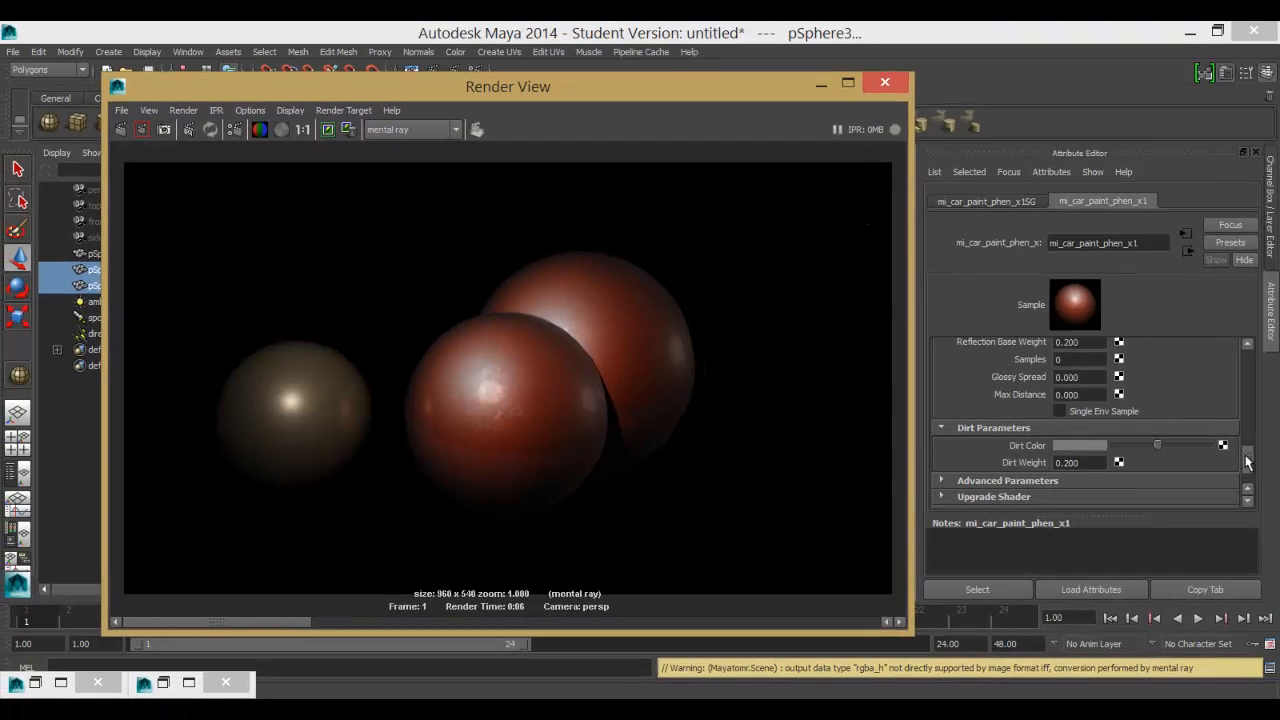
{"action": "left_click_drag", "start_coordinate": [1247, 463], "coordinate": [1242, 350]}
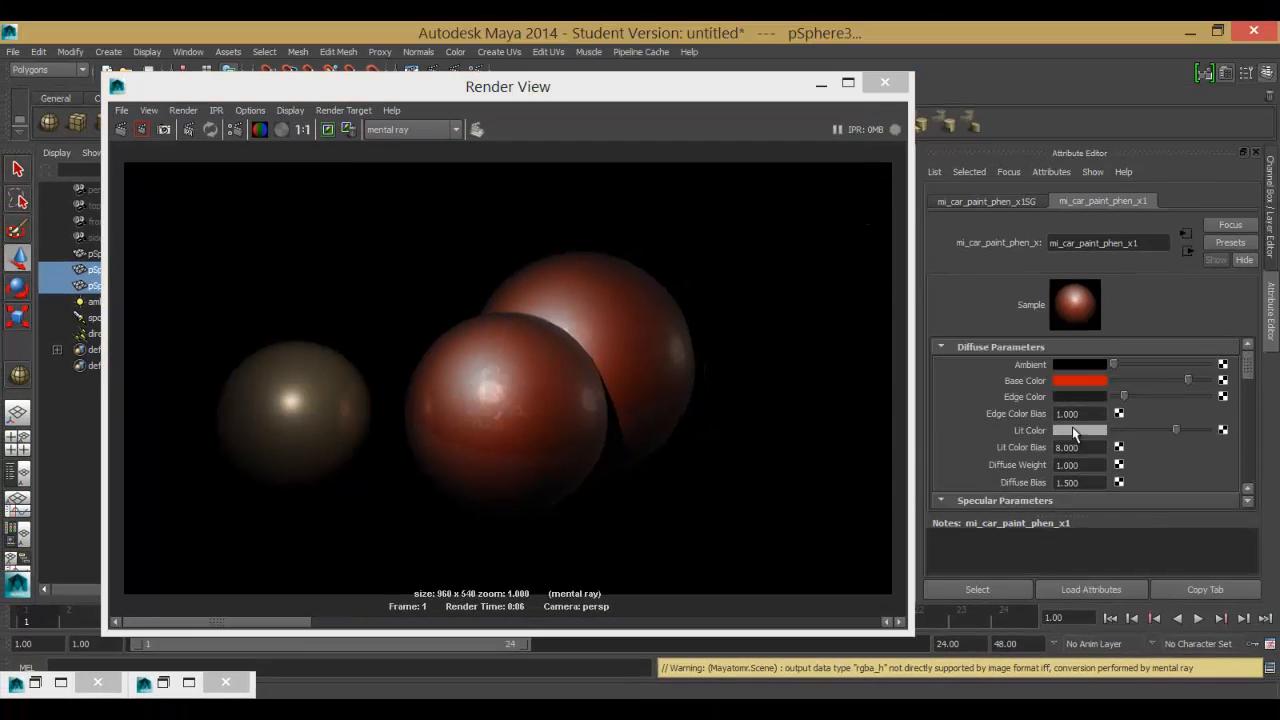